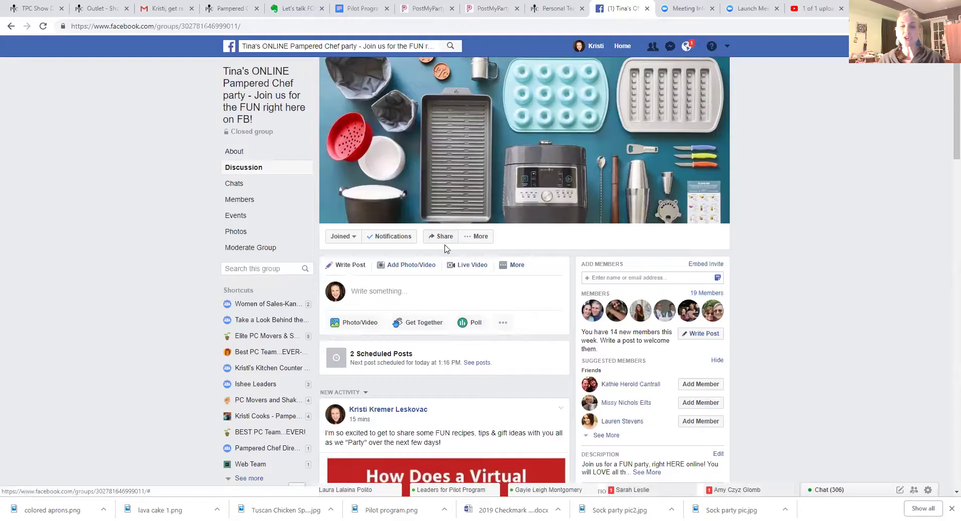
Open the online party group's Edit Group Settings page and scroll down to its Apps section
{"action": "left_click", "coordinate": [484, 240]}
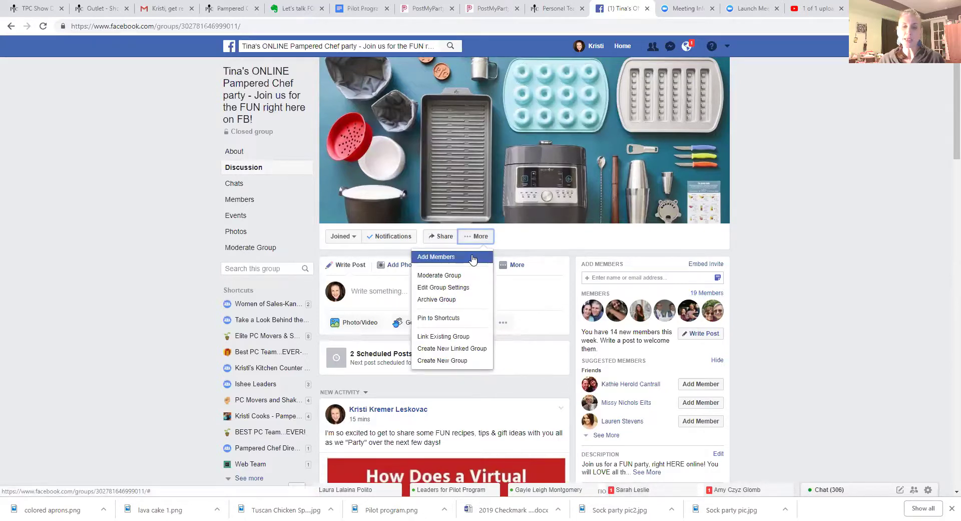
{"action": "left_click", "coordinate": [463, 291]}
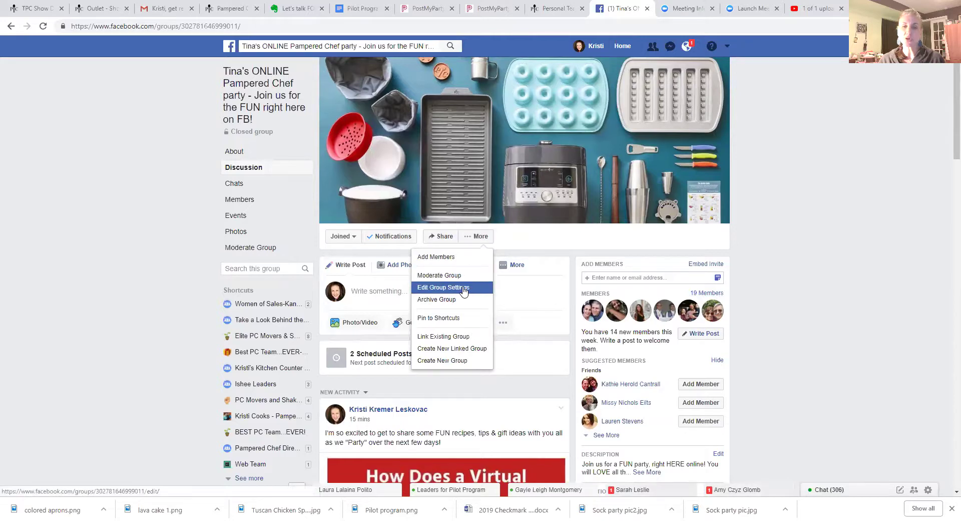
{"action": "scroll", "coordinate": [586, 280], "scroll_direction": "down", "scroll_amount": 2}
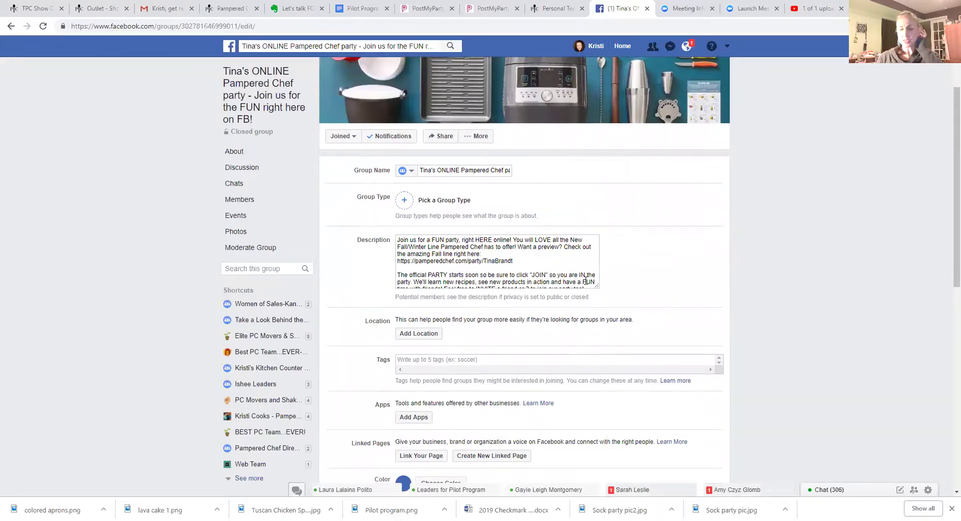
{"action": "scroll", "coordinate": [585, 281], "scroll_direction": "down", "scroll_amount": 1}
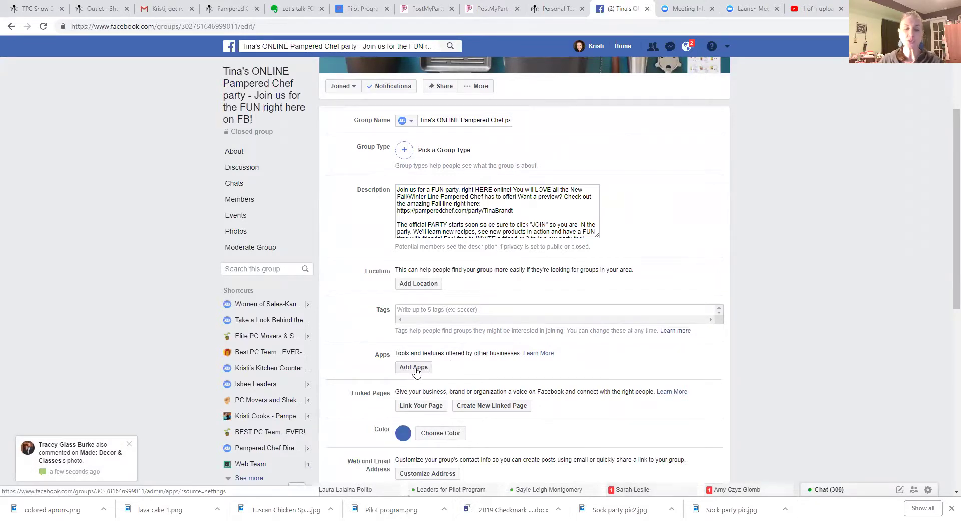
Open Add Apps and scroll the Browse Apps for This Group list down to PostMyParty
{"action": "left_click", "coordinate": [415, 368]}
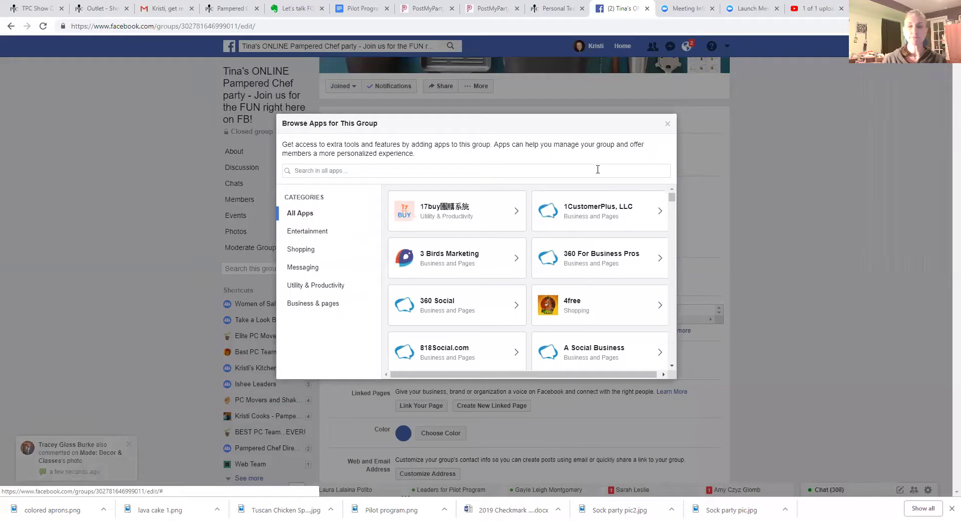
{"action": "scroll", "coordinate": [573, 263], "scroll_direction": "down", "scroll_amount": 10}
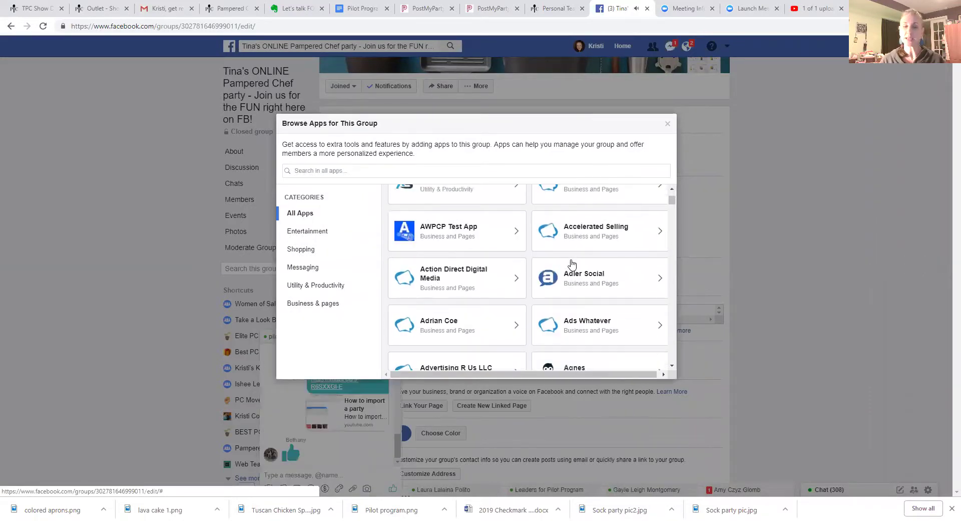
{"action": "scroll", "coordinate": [572, 270], "scroll_direction": "down", "scroll_amount": 10}
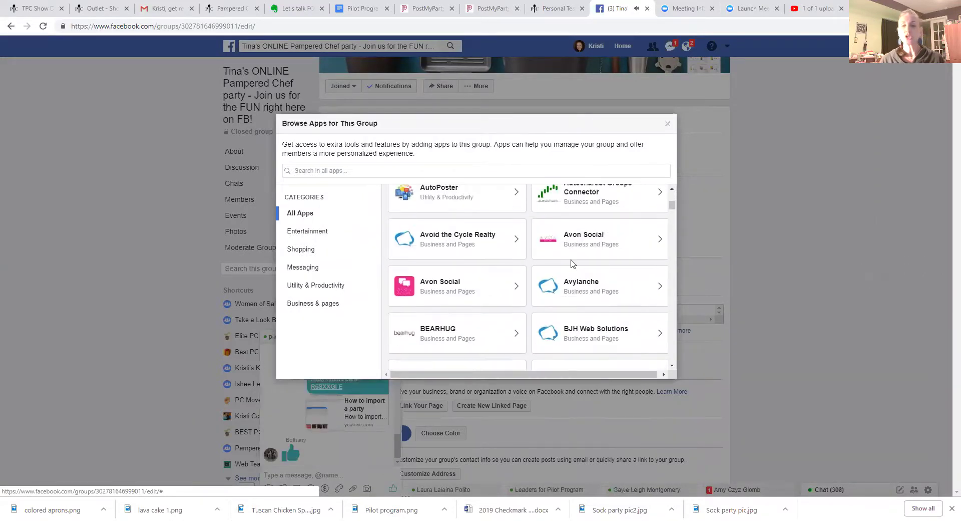
{"action": "scroll", "coordinate": [575, 285], "scroll_direction": "down", "scroll_amount": 10}
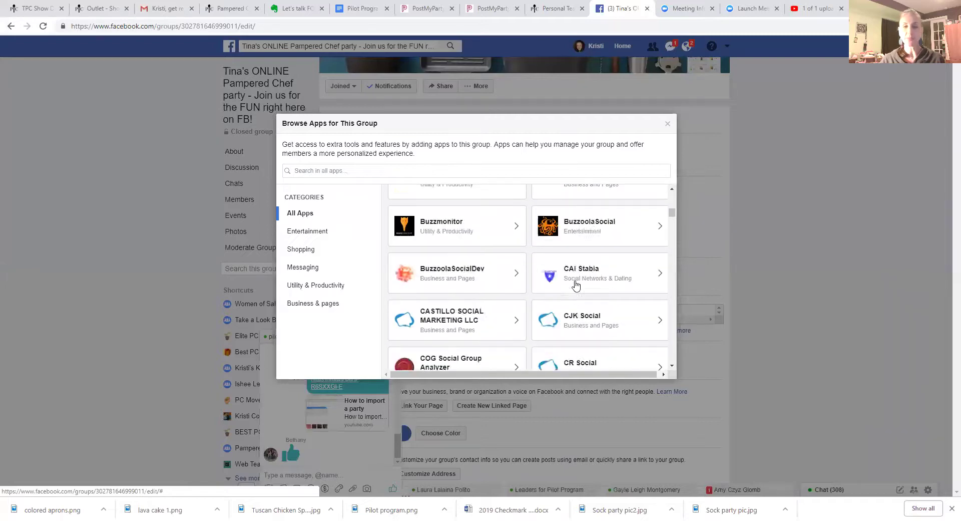
{"action": "scroll", "coordinate": [575, 285], "scroll_direction": "down", "scroll_amount": 5}
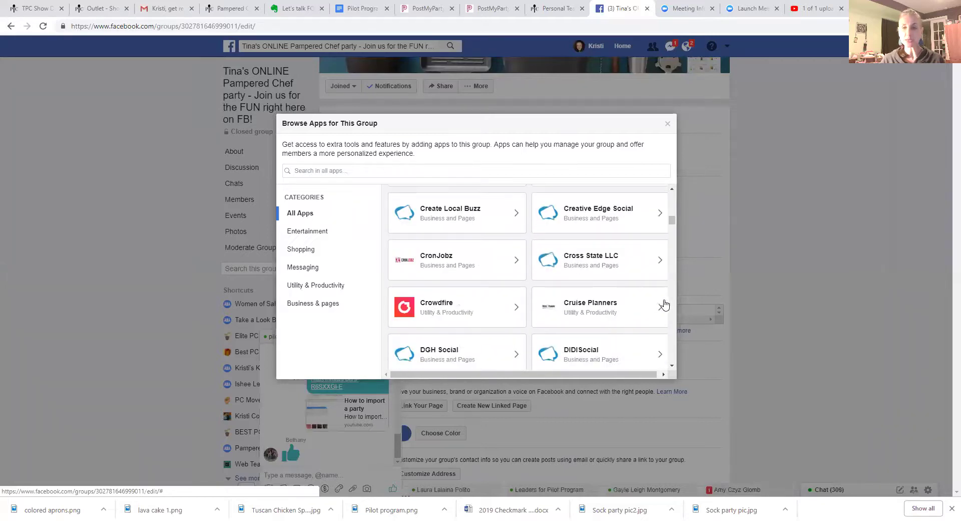
{"action": "scroll", "coordinate": [674, 306], "scroll_direction": "down", "scroll_amount": 5}
{"action": "scroll", "coordinate": [674, 306], "scroll_direction": "down", "scroll_amount": 10}
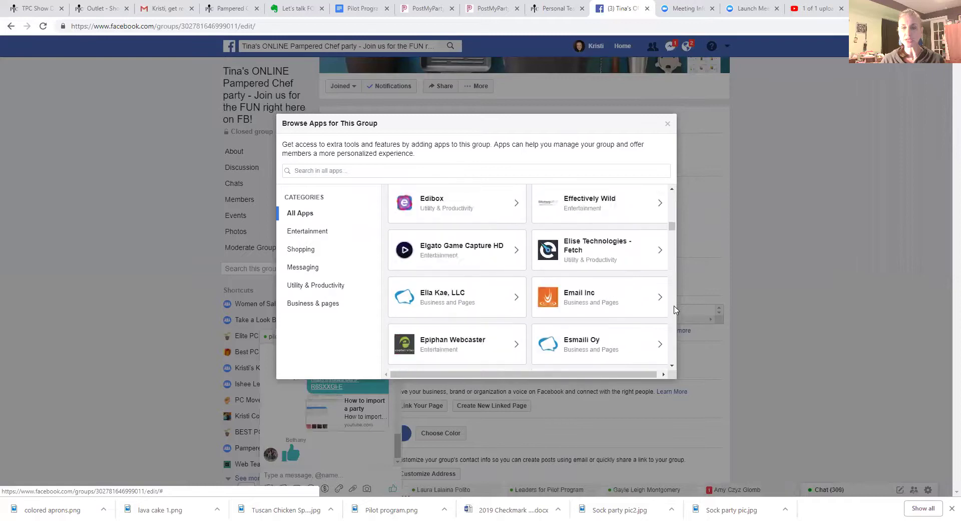
{"action": "scroll", "coordinate": [674, 309], "scroll_direction": "down", "scroll_amount": 15}
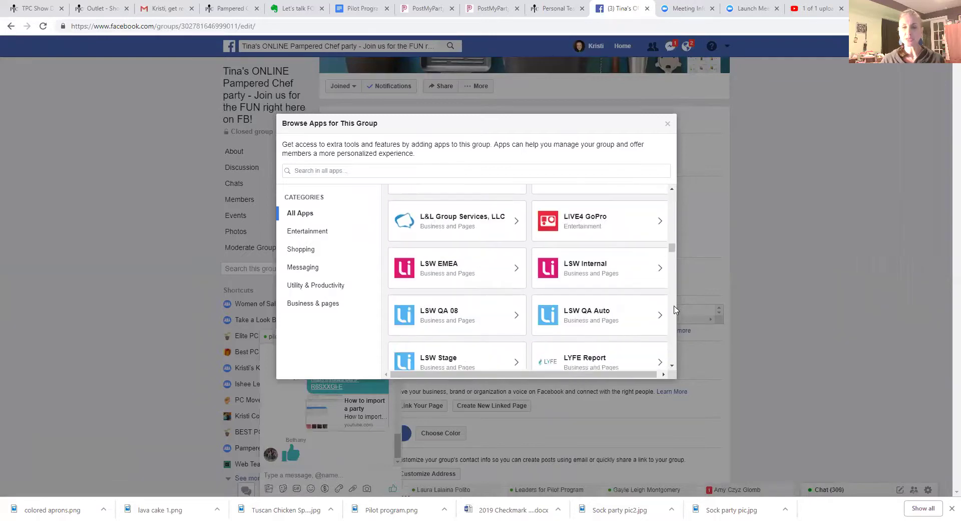
{"action": "scroll", "coordinate": [674, 309], "scroll_direction": "down", "scroll_amount": 10}
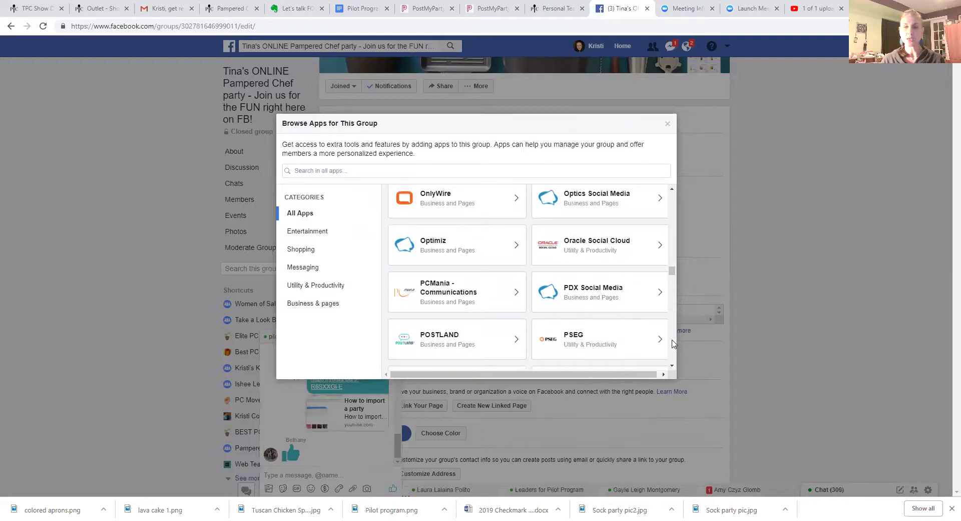
{"action": "scroll", "coordinate": [674, 342], "scroll_direction": "down", "scroll_amount": 10}
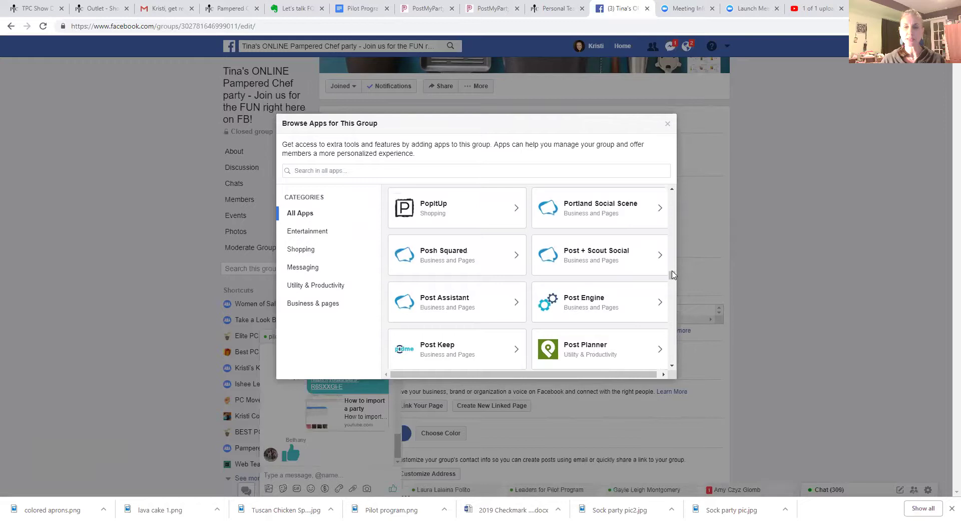
{"action": "left_click_drag", "start_coordinate": [672, 272], "coordinate": [671, 275]}
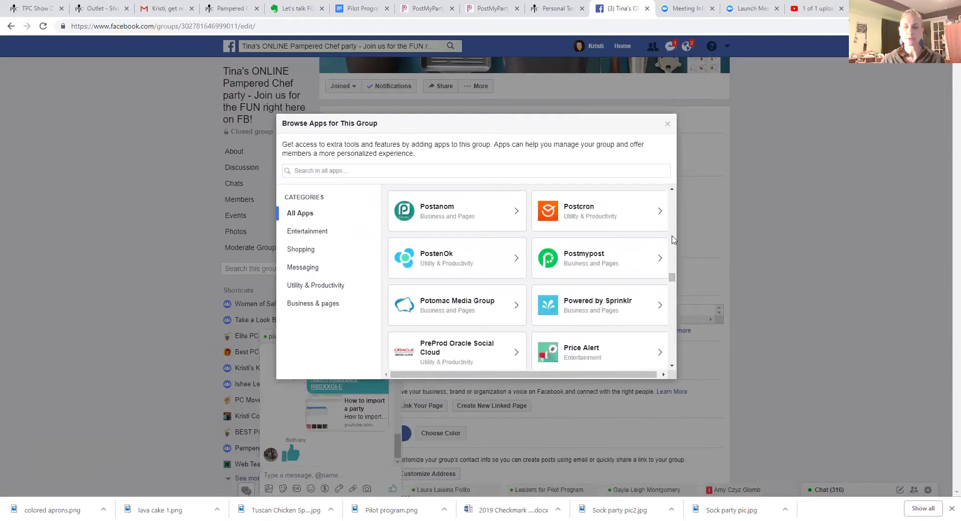
{"action": "left_click", "coordinate": [671, 190]}
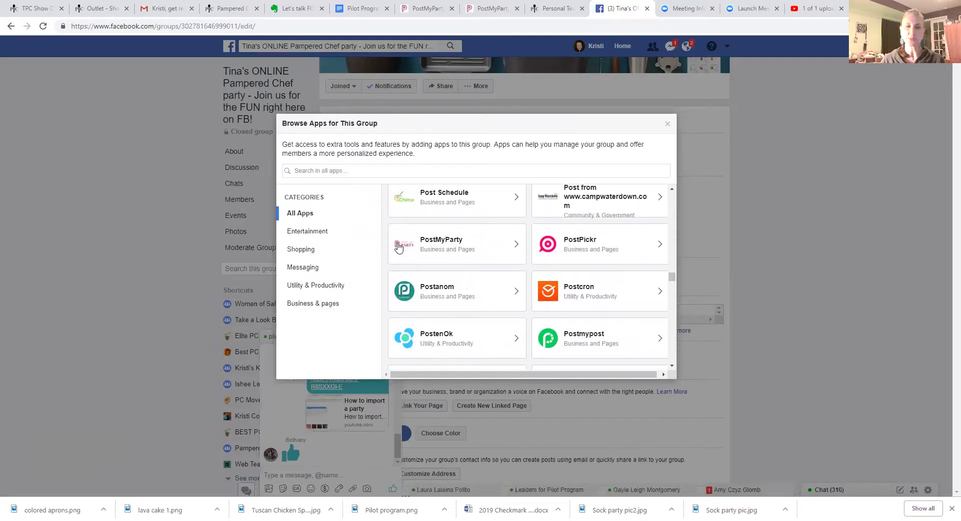
Add PostMyParty to the group, confirm it, and return to the group settings page
{"action": "left_click", "coordinate": [441, 244]}
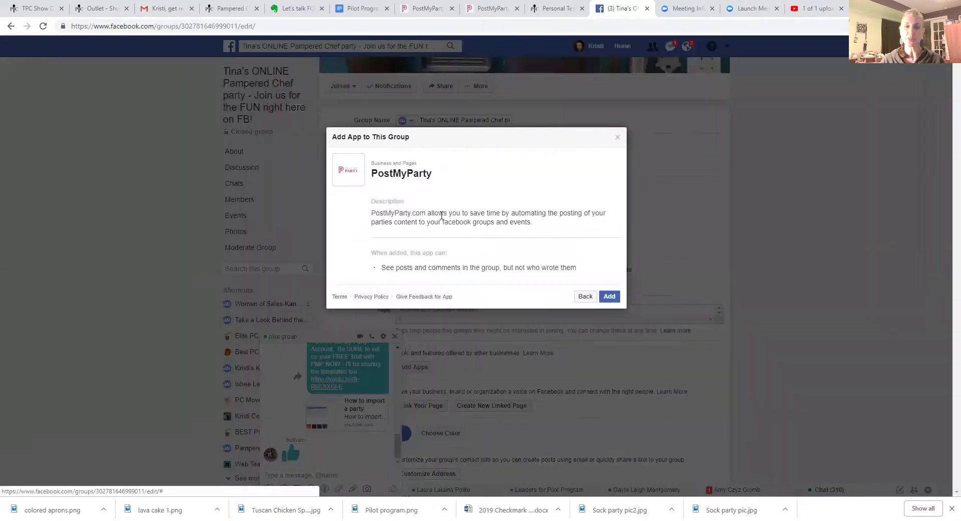
{"action": "left_click", "coordinate": [609, 297]}
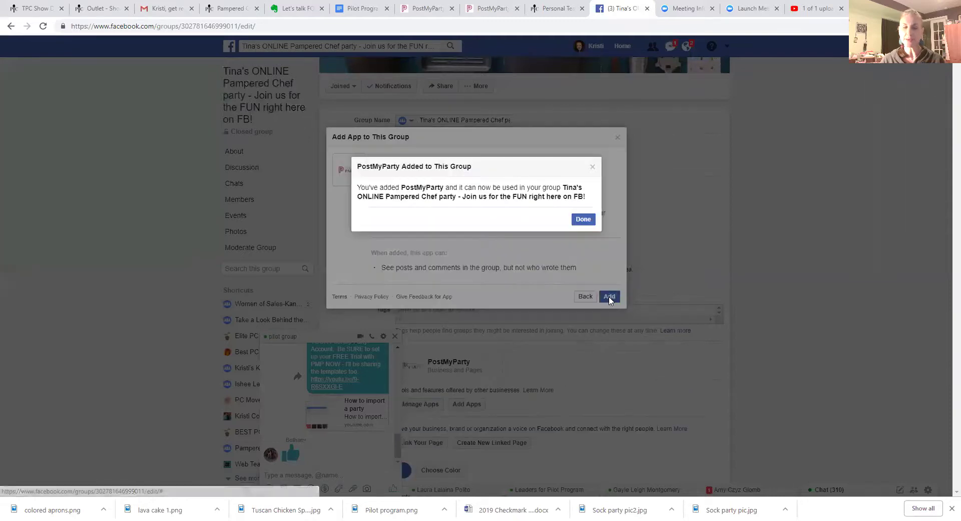
{"action": "left_click", "coordinate": [584, 219]}
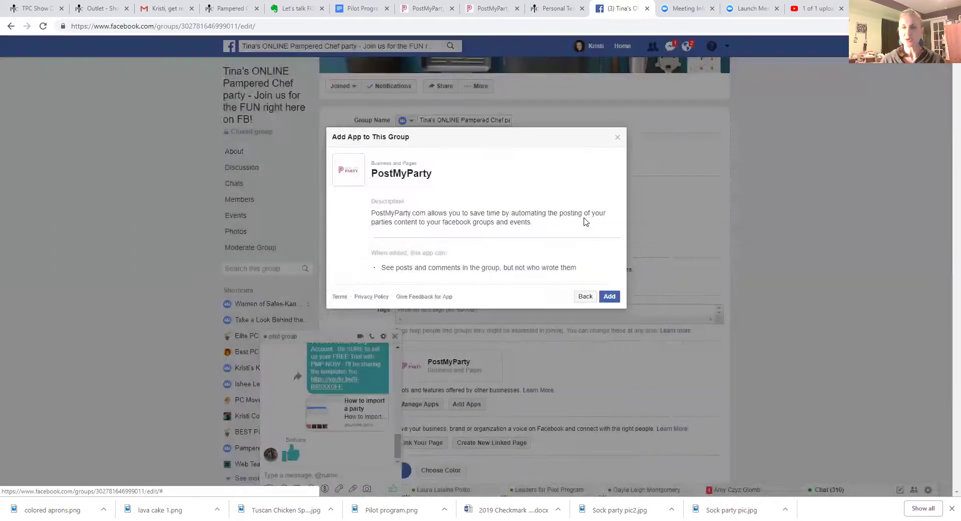
{"action": "left_click", "coordinate": [589, 298]}
{"action": "scroll", "coordinate": [543, 336], "scroll_direction": "down", "scroll_amount": 5}
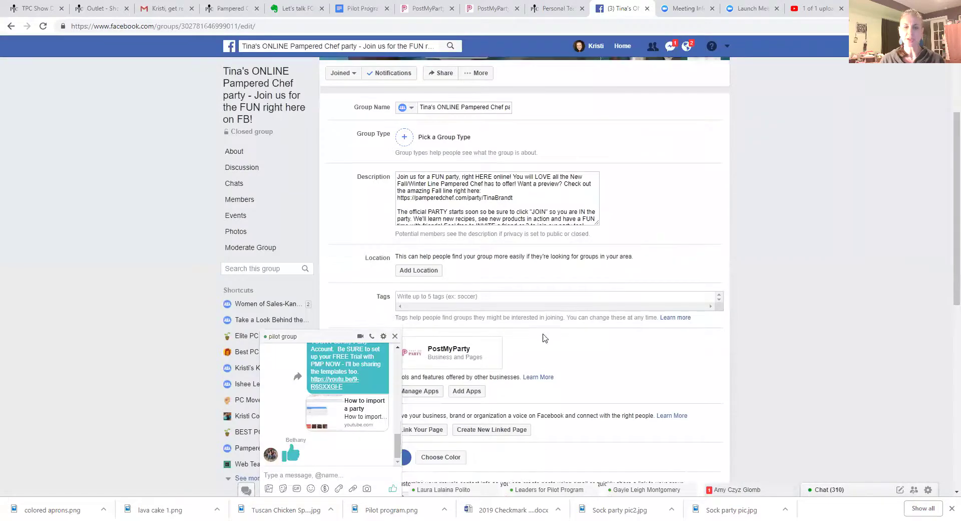
{"action": "scroll", "coordinate": [417, 362], "scroll_direction": "down", "scroll_amount": 4}
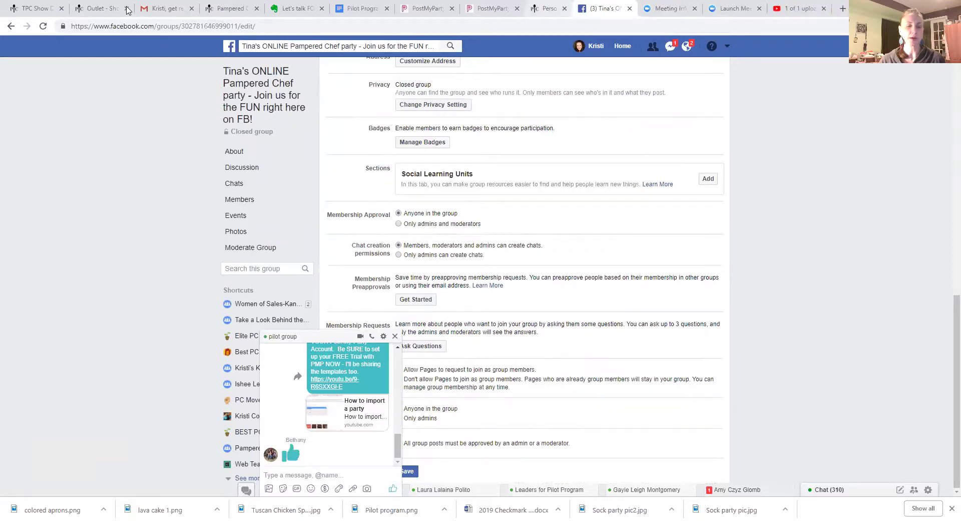
Close the outlet shopping tab and look at the 818Social.com and 360 For Business Pros app details
{"action": "left_click", "coordinate": [127, 8]}
{"action": "left_click", "coordinate": [426, 370]}
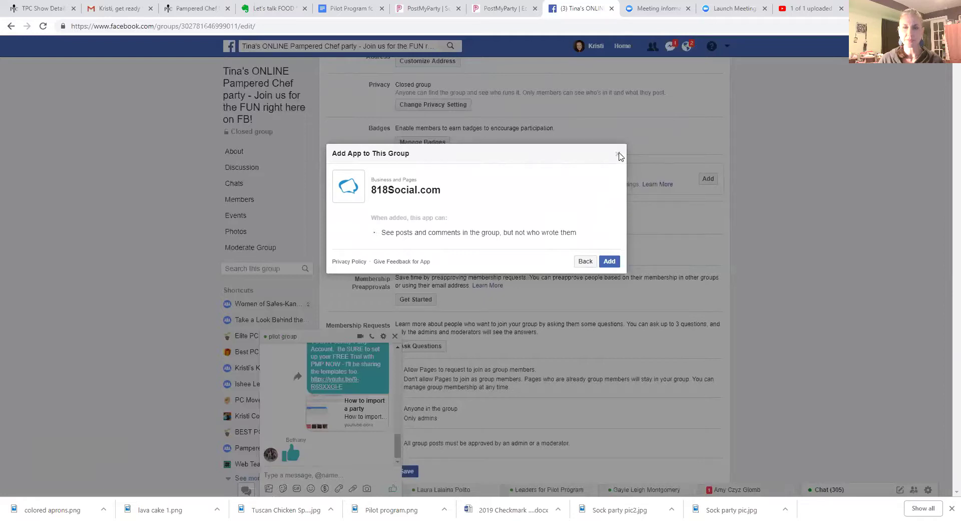
{"action": "left_click", "coordinate": [585, 261]}
{"action": "left_click", "coordinate": [587, 268]}
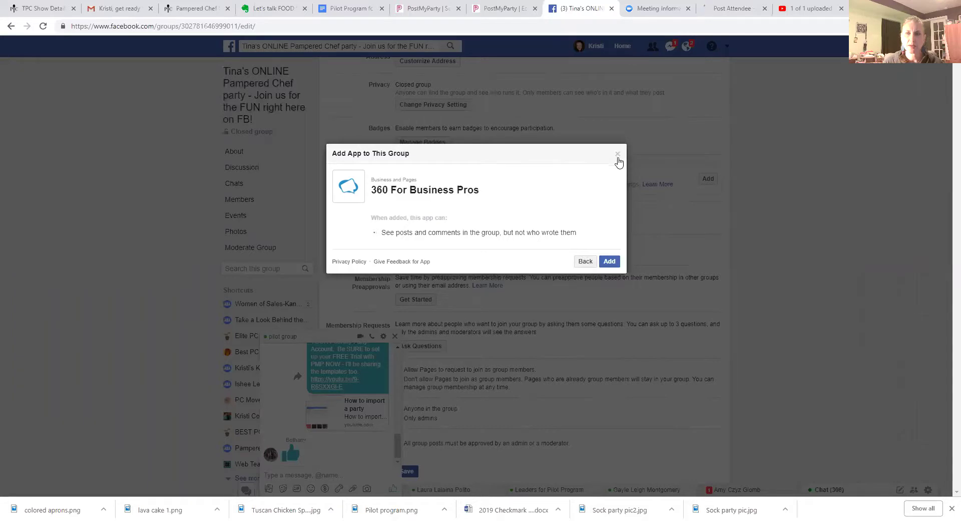
{"action": "left_click", "coordinate": [750, 11]}
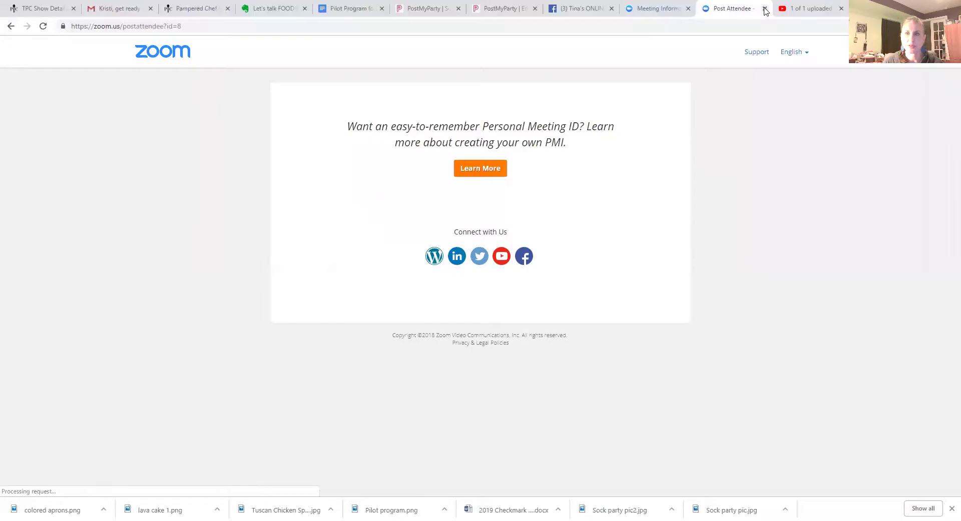
Close the Zoom post-attendee tab and the Facebook group tab, then go to PostMyParty's Schedule page
{"action": "left_click", "coordinate": [764, 9]}
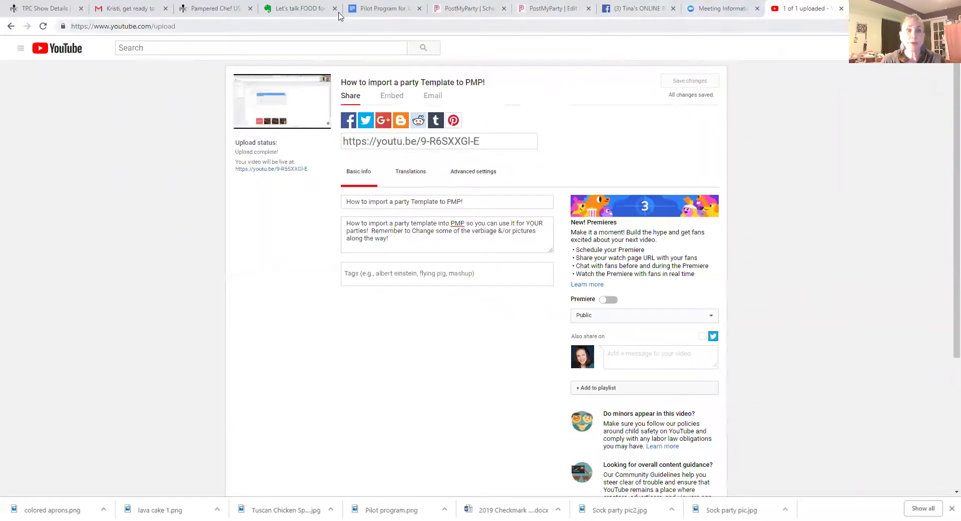
{"action": "left_click", "coordinate": [630, 11]}
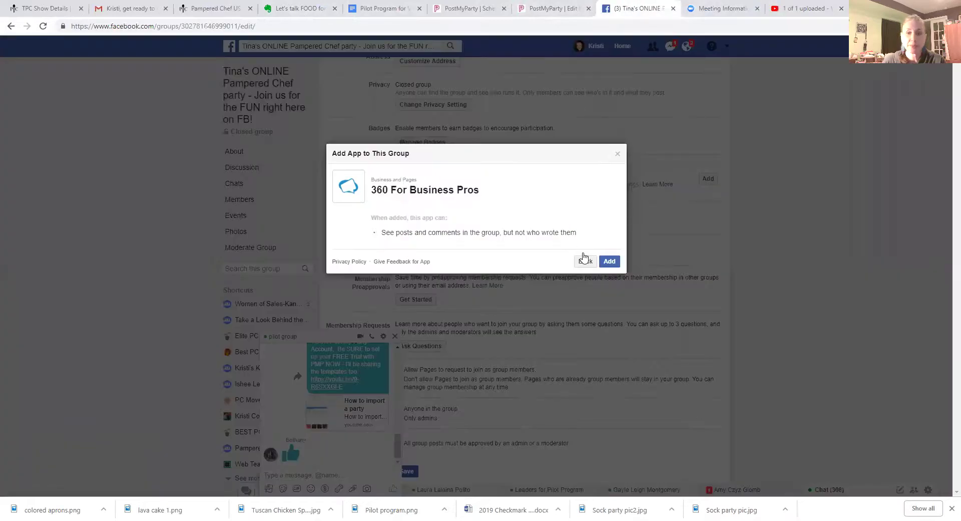
{"action": "left_click", "coordinate": [618, 155]}
{"action": "left_click", "coordinate": [665, 126]}
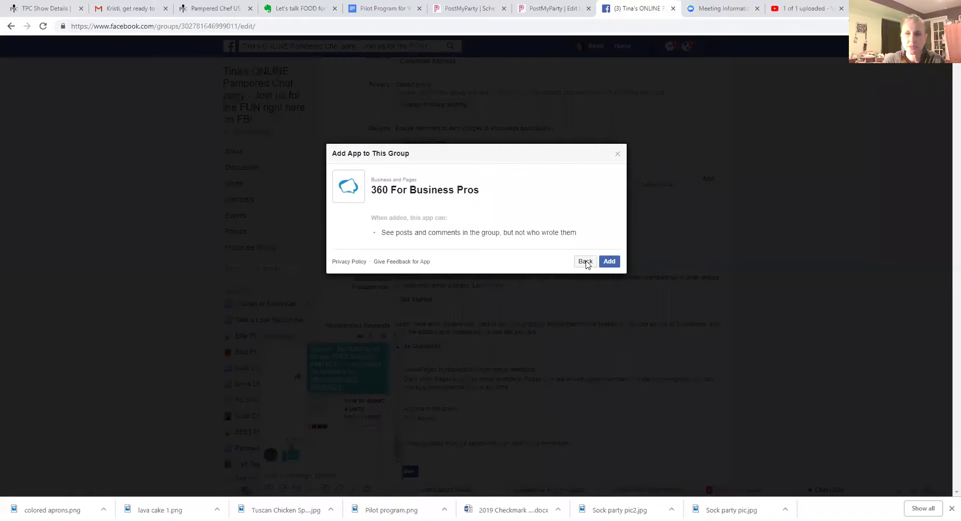
{"action": "left_click", "coordinate": [672, 8]}
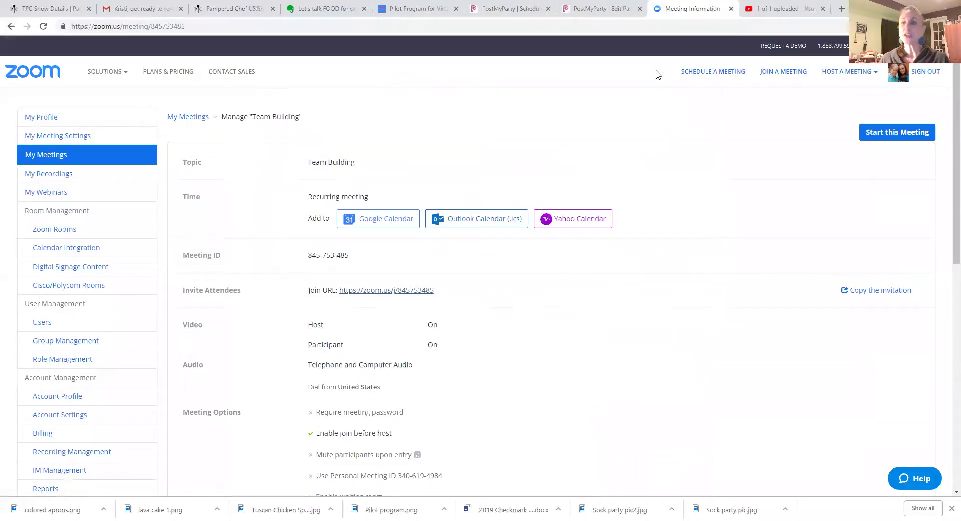
{"action": "left_click", "coordinate": [538, 9]}
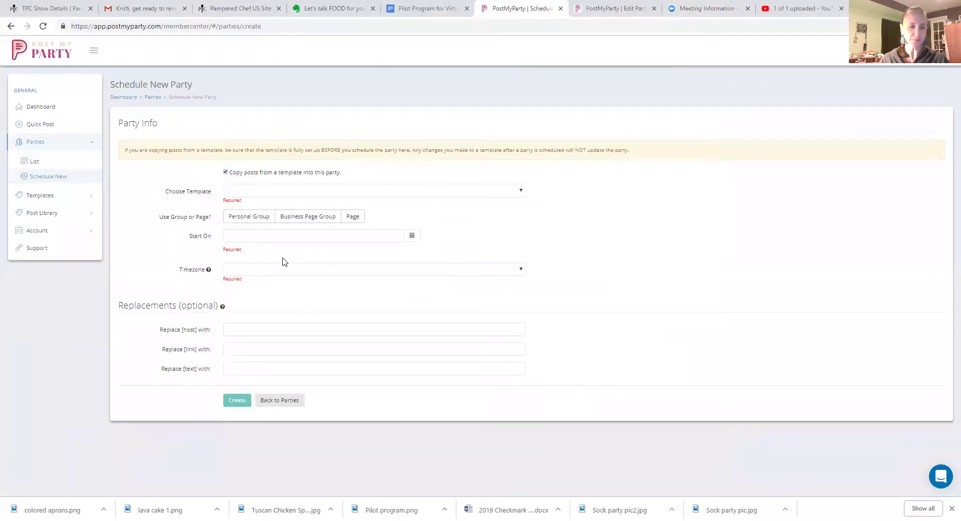
Return from the blank new-party form to the PostMyParty Parties list
{"action": "left_click", "coordinate": [265, 408]}
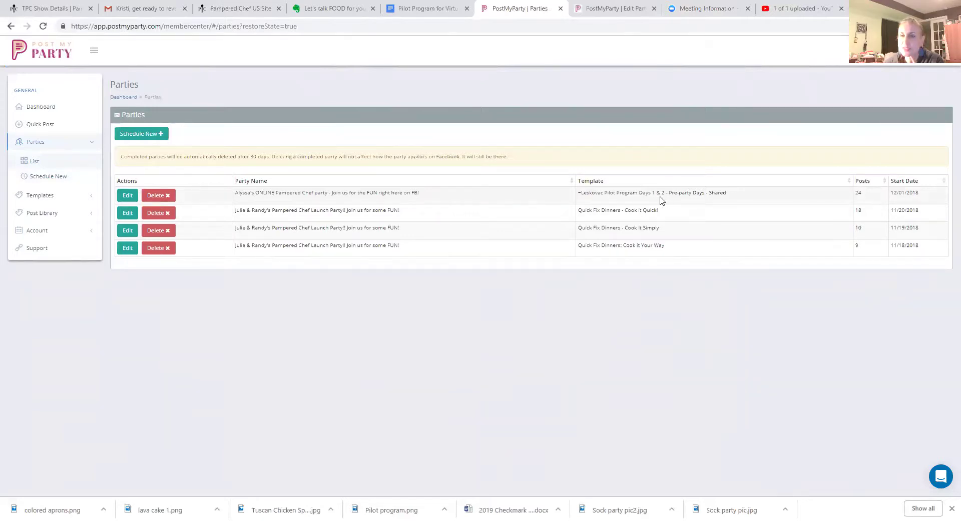
Start a new party from the Pilot Program Days 3-5 Themed Days template, posting to the host's personal group
{"action": "left_click", "coordinate": [141, 134]}
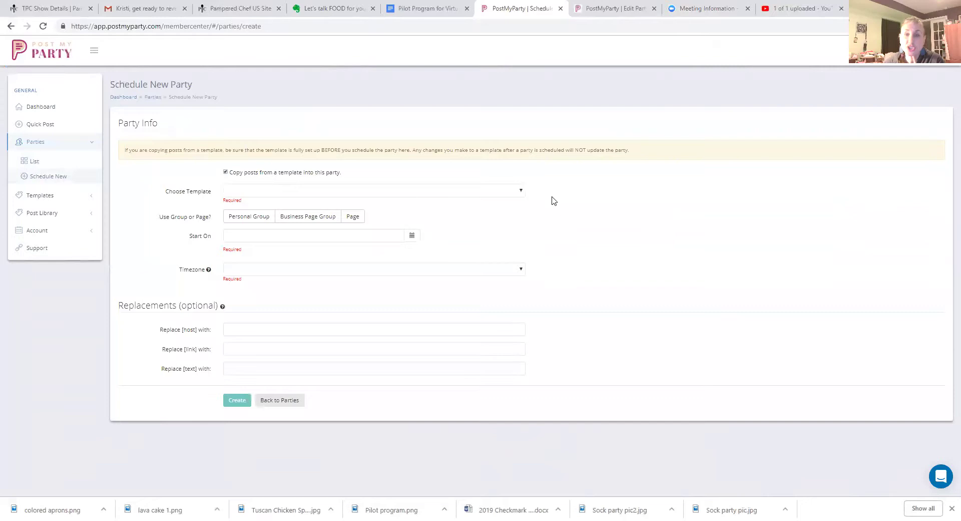
{"action": "left_click", "coordinate": [521, 190]}
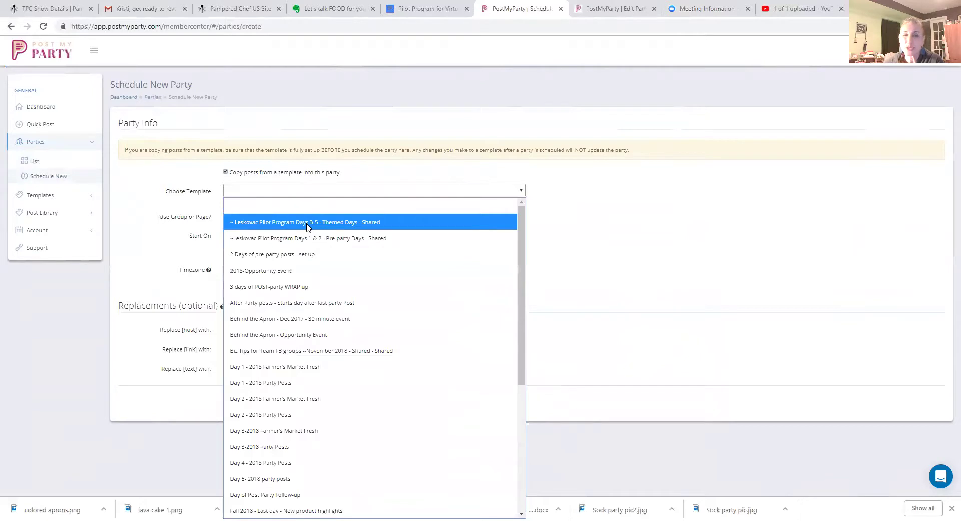
{"action": "left_click", "coordinate": [307, 222]}
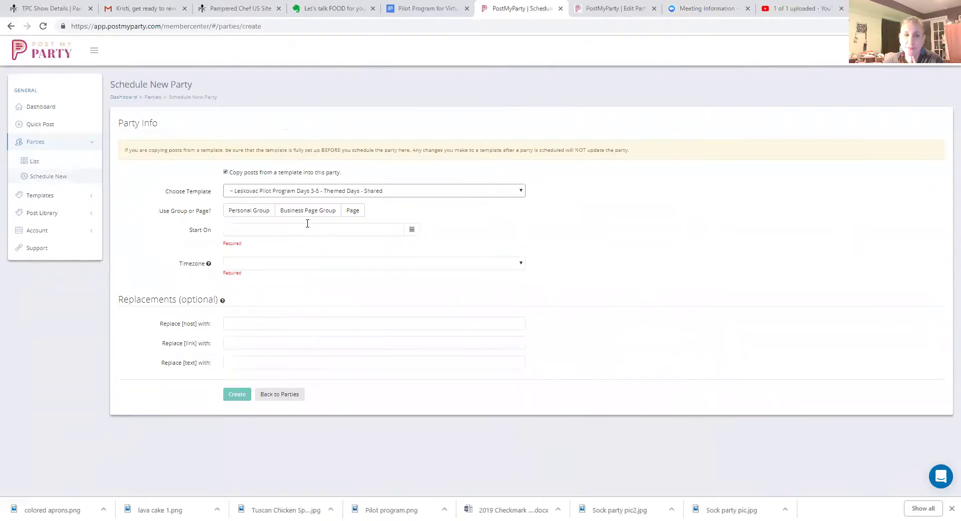
{"action": "left_click", "coordinate": [254, 214]}
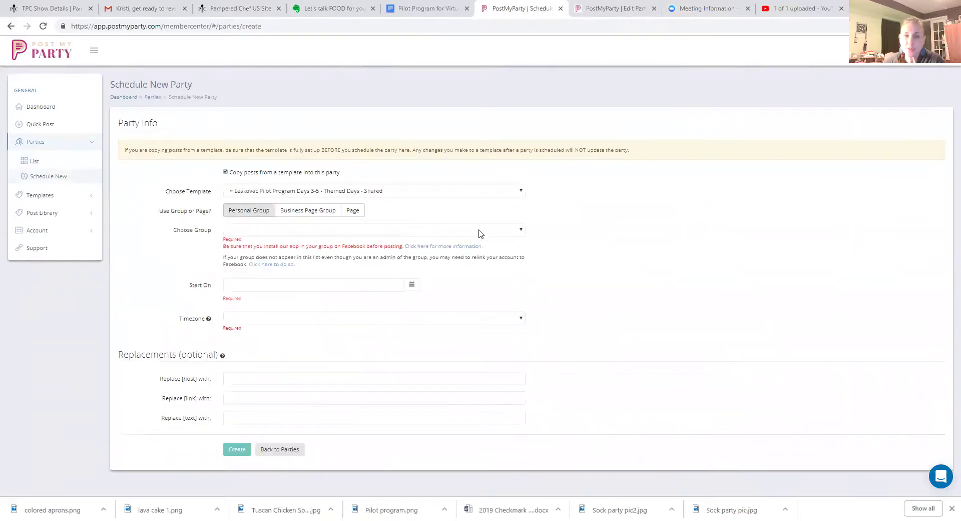
{"action": "left_click", "coordinate": [520, 232]}
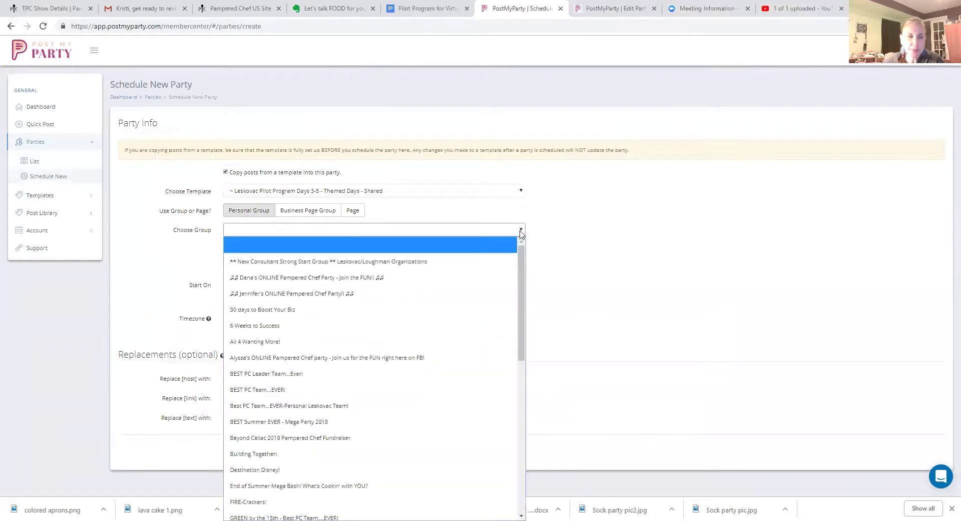
{"action": "left_click", "coordinate": [381, 359]}
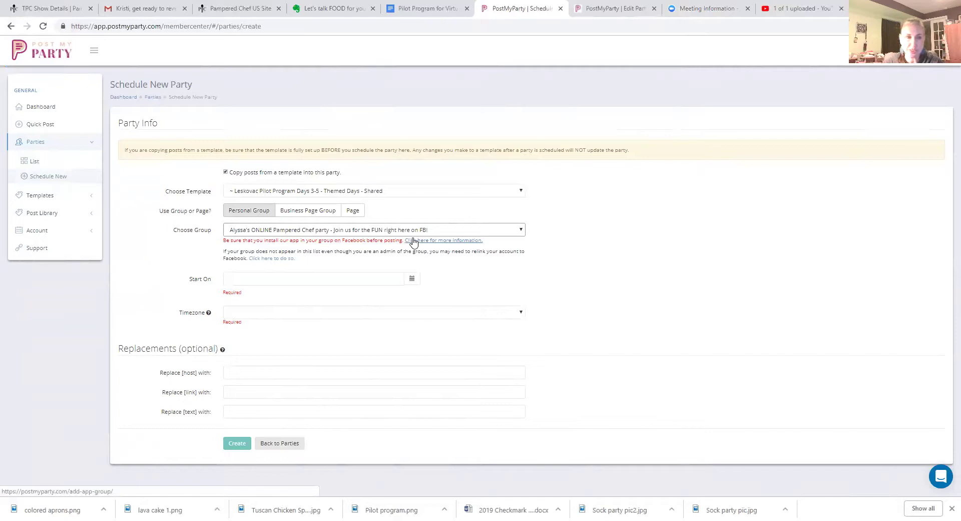
Set the start to 12/03/2018 in Central Time (US & Canada) and enter the host name
{"action": "left_click", "coordinate": [412, 279]}
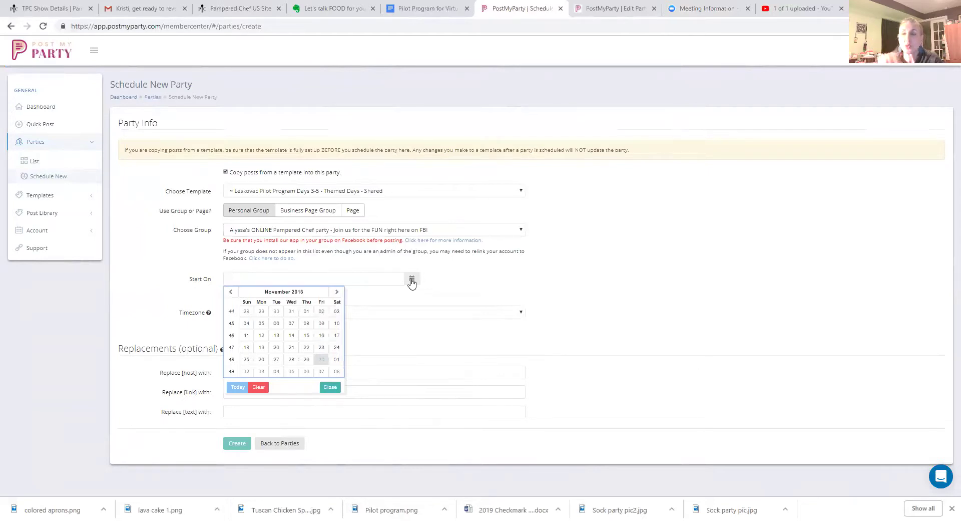
{"action": "left_click", "coordinate": [336, 292]}
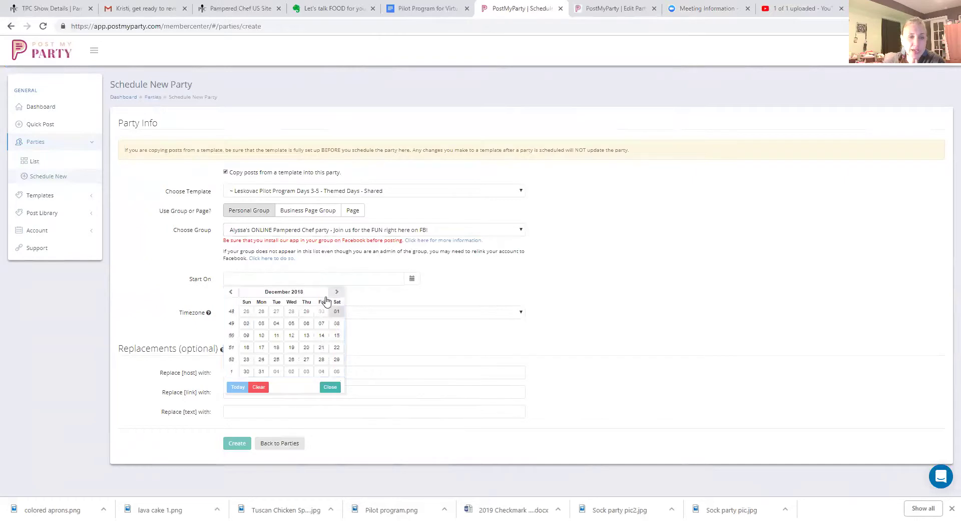
{"action": "left_click", "coordinate": [261, 324]}
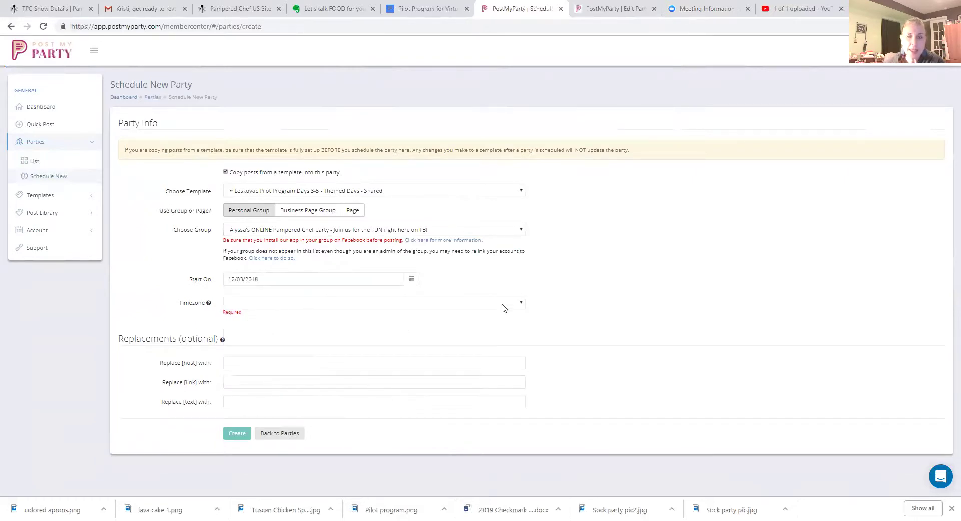
{"action": "left_click", "coordinate": [521, 302]}
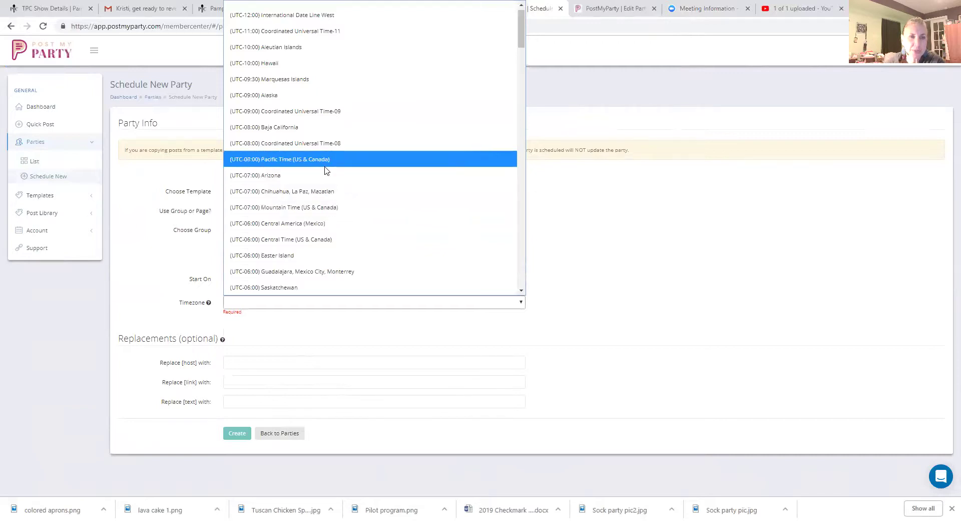
{"action": "left_click", "coordinate": [322, 242]}
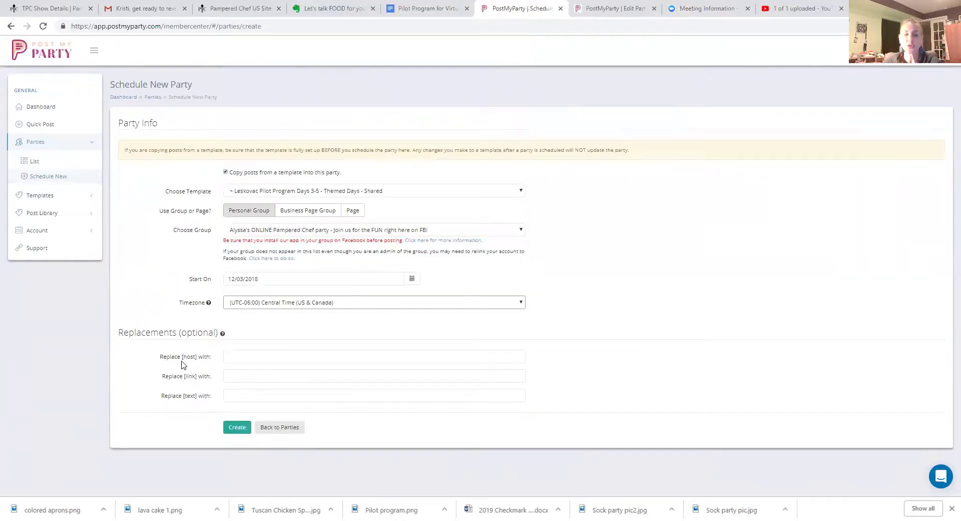
{"action": "left_click", "coordinate": [257, 356]}
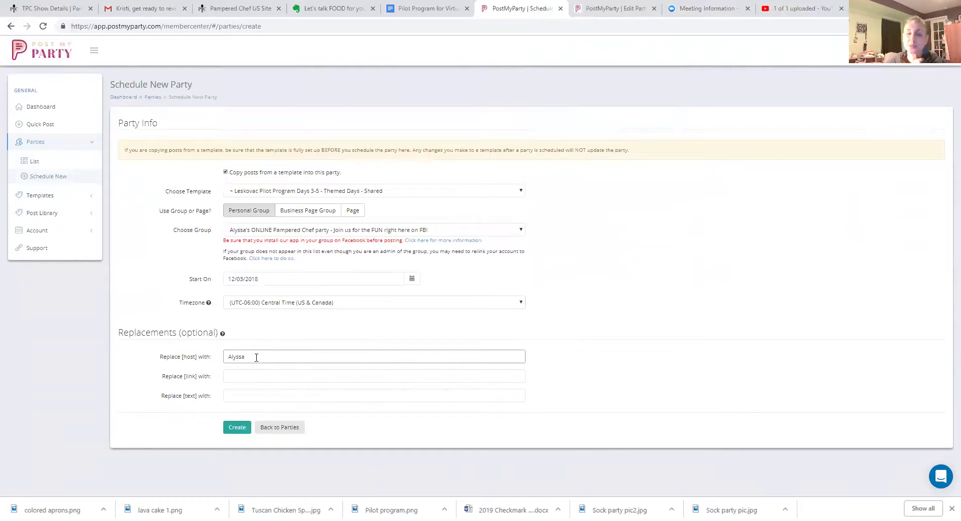
{"action": "left_click", "coordinate": [250, 377]}
Open the open cooking party's details from Pampered Chef's parties and orders list
{"action": "left_click", "coordinate": [70, 11]}
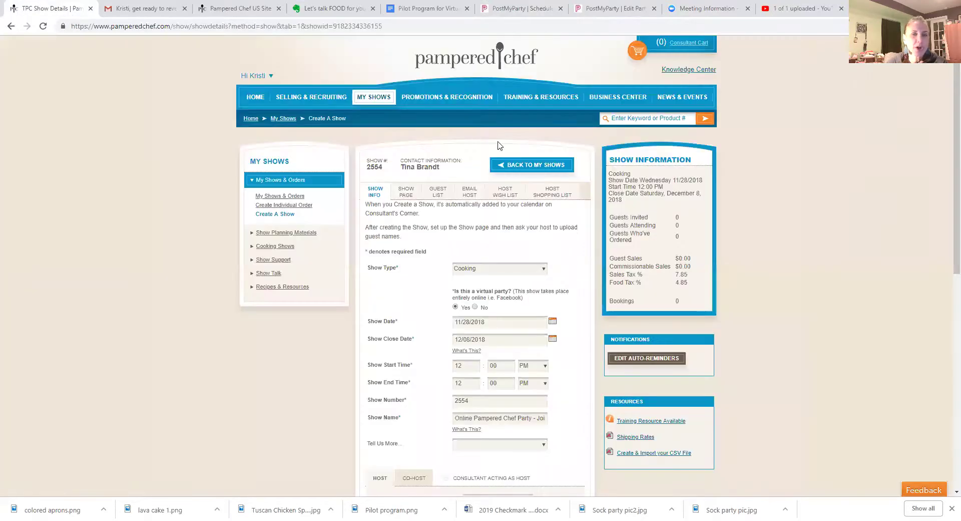
{"action": "left_click", "coordinate": [519, 168]}
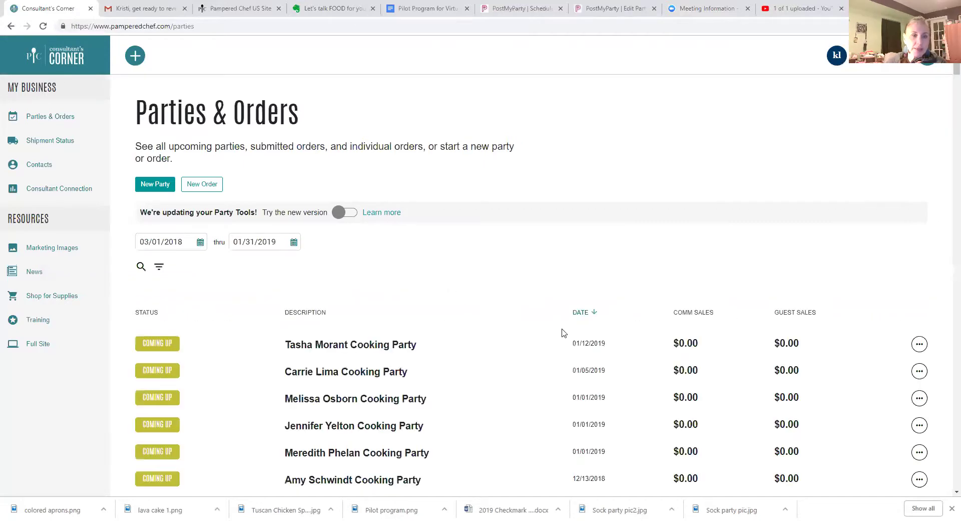
{"action": "scroll", "coordinate": [645, 349], "scroll_direction": "down", "scroll_amount": 6}
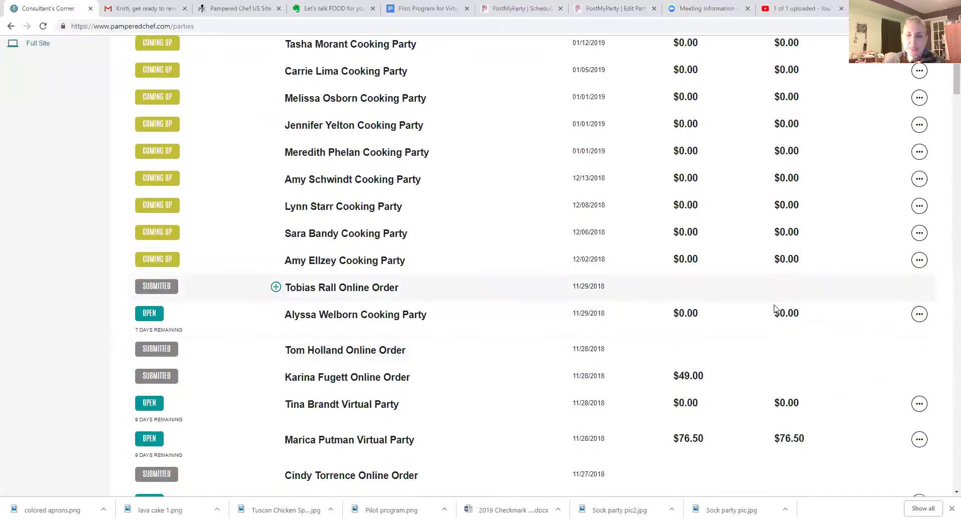
{"action": "left_click", "coordinate": [920, 315]}
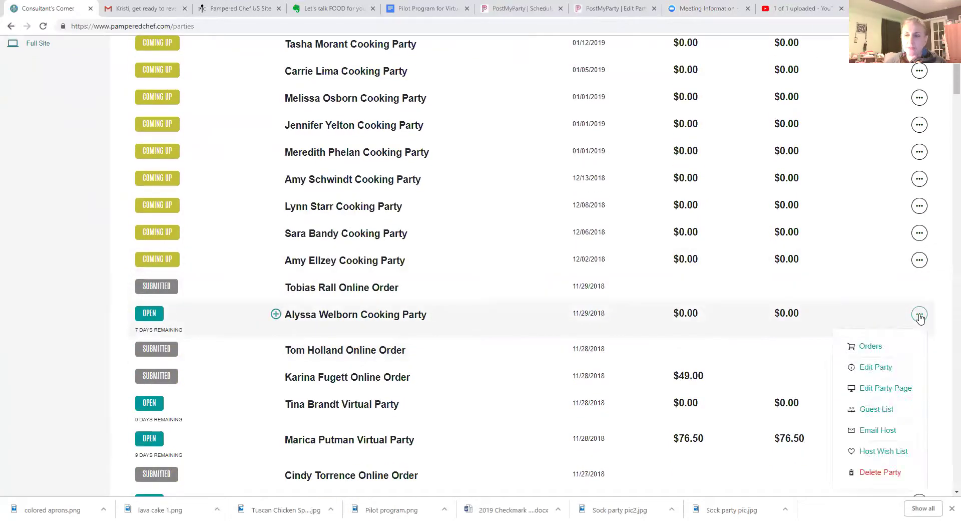
{"action": "left_click", "coordinate": [876, 367]}
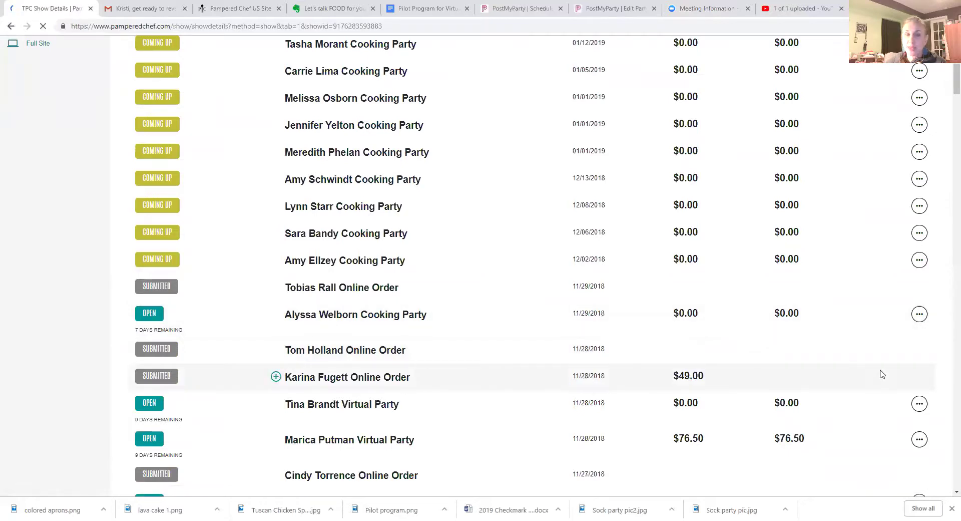
{"action": "scroll", "coordinate": [386, 116], "scroll_direction": "down", "scroll_amount": 4}
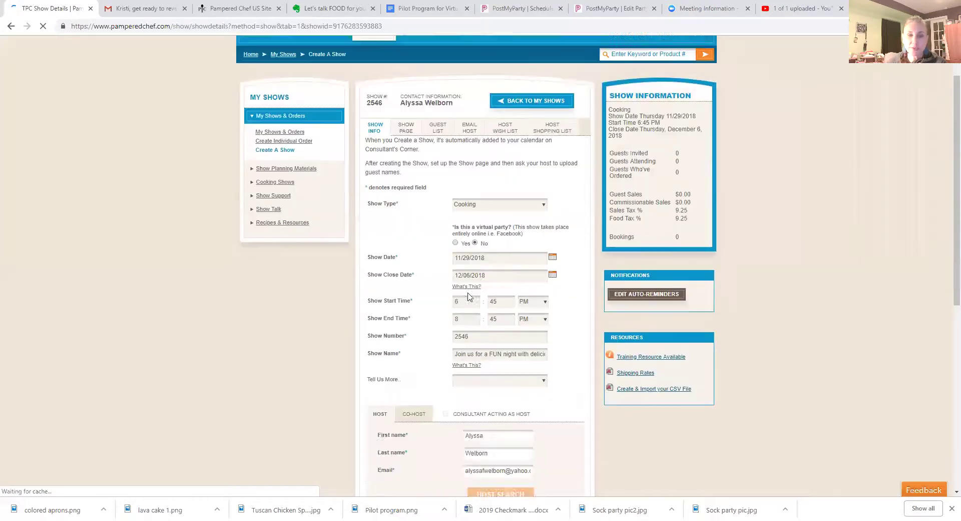
{"action": "scroll", "coordinate": [386, 116], "scroll_direction": "up", "scroll_amount": 3}
Copy the Show URL from the show's SHOW PAGE settings
{"action": "left_click", "coordinate": [406, 142]}
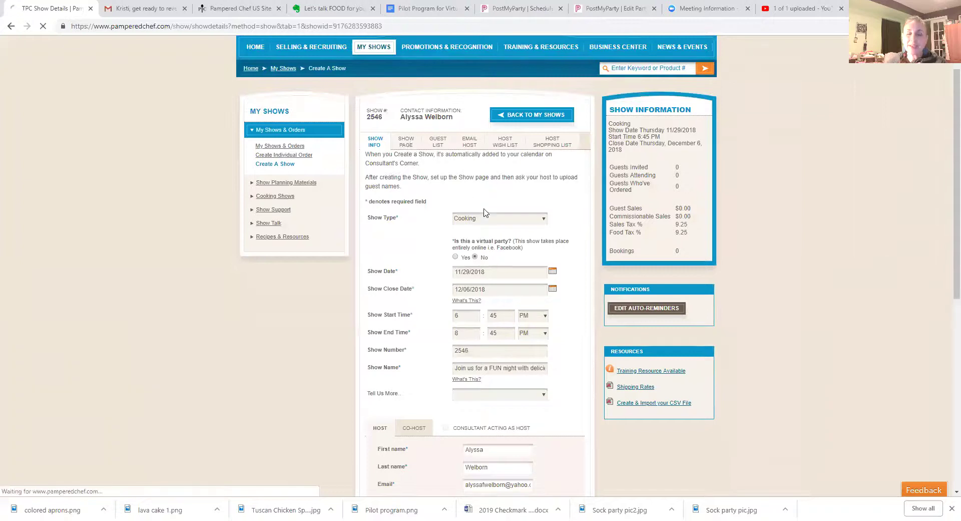
{"action": "scroll", "coordinate": [554, 276], "scroll_direction": "down", "scroll_amount": 5}
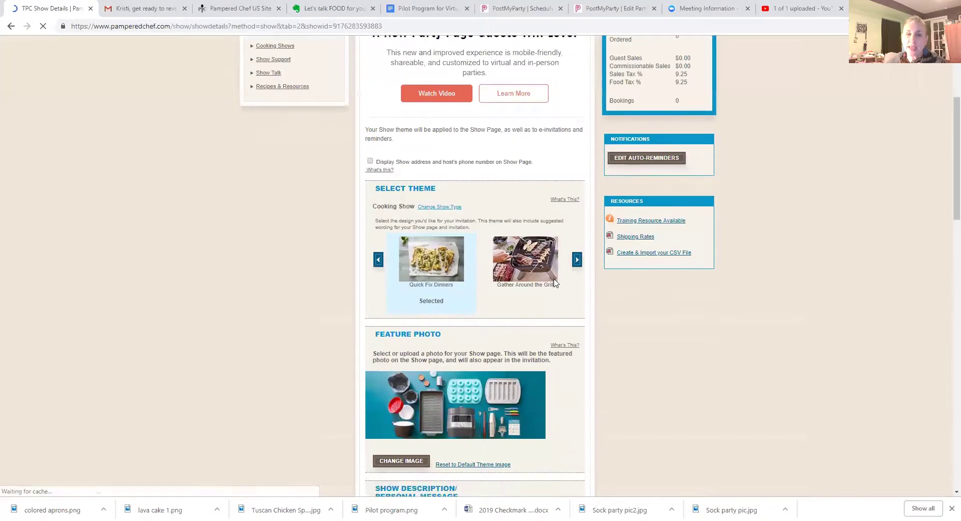
{"action": "scroll", "coordinate": [554, 283], "scroll_direction": "down", "scroll_amount": 9}
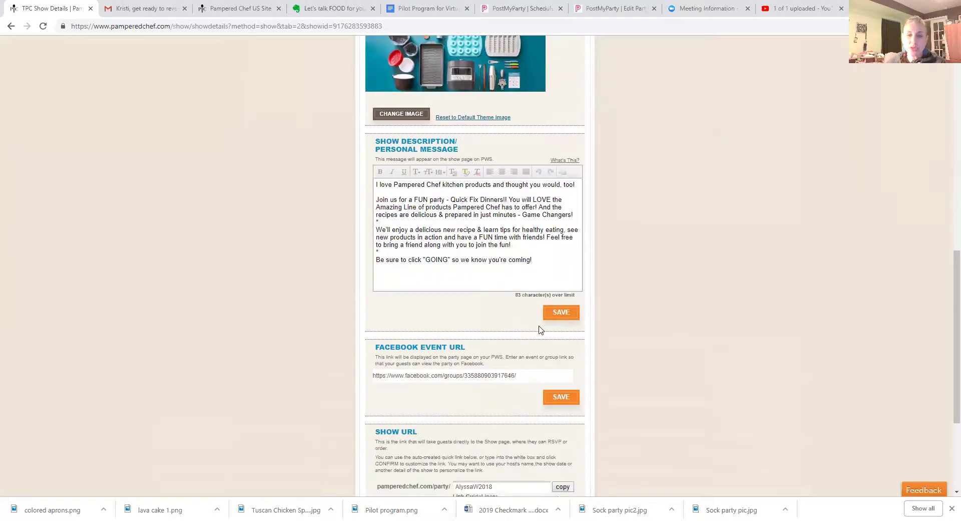
{"action": "left_click", "coordinate": [562, 336]}
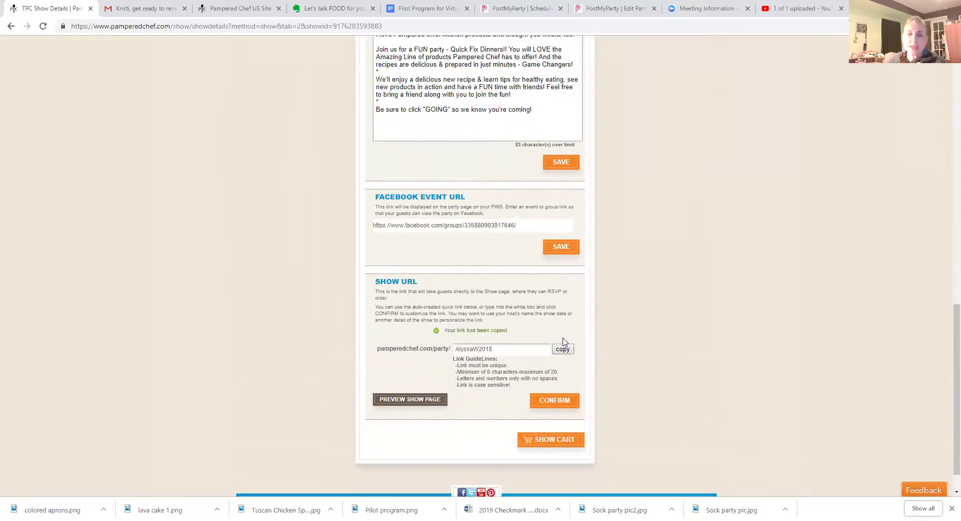
{"action": "left_click", "coordinate": [537, 12]}
Paste the copied show link into Replace [link] with, create the party, and review its pending posts
{"action": "key", "text": "ctrl+v"}
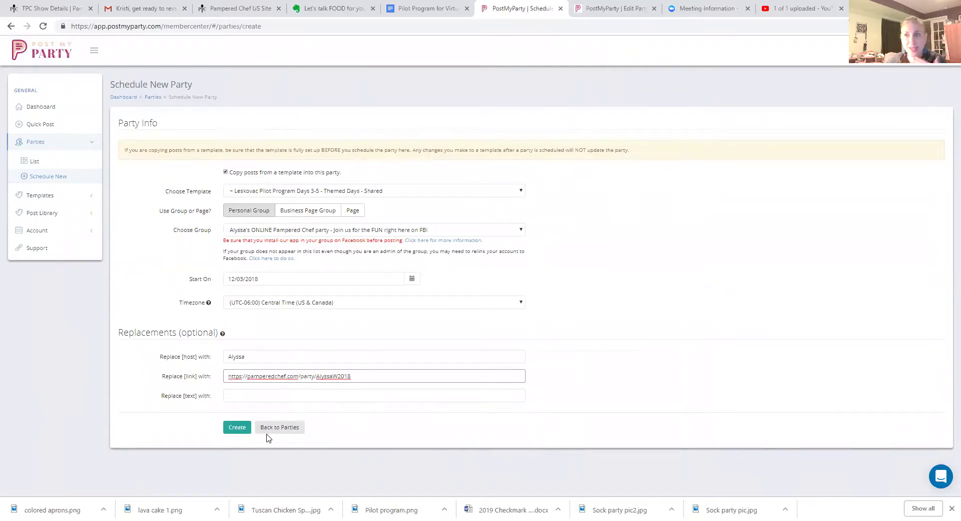
{"action": "left_click", "coordinate": [237, 428]}
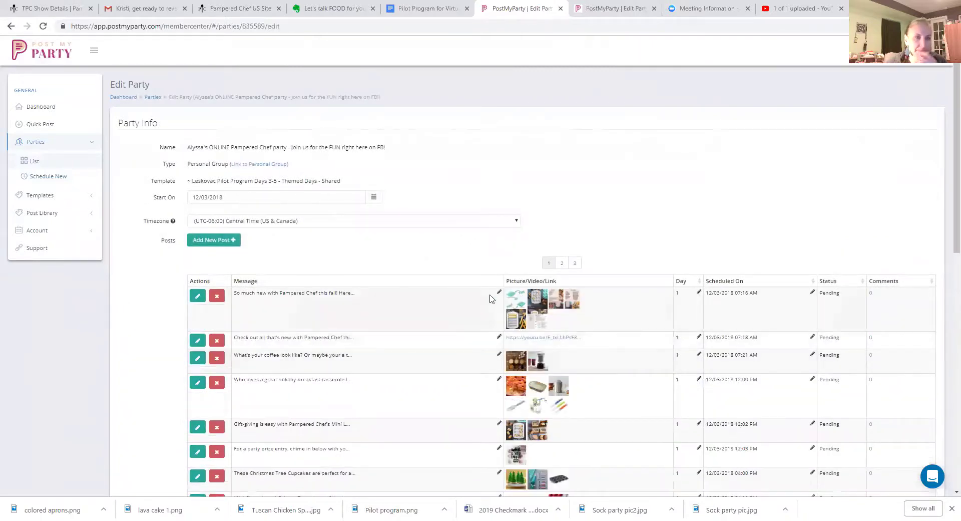
{"action": "scroll", "coordinate": [394, 217], "scroll_direction": "down", "scroll_amount": 2}
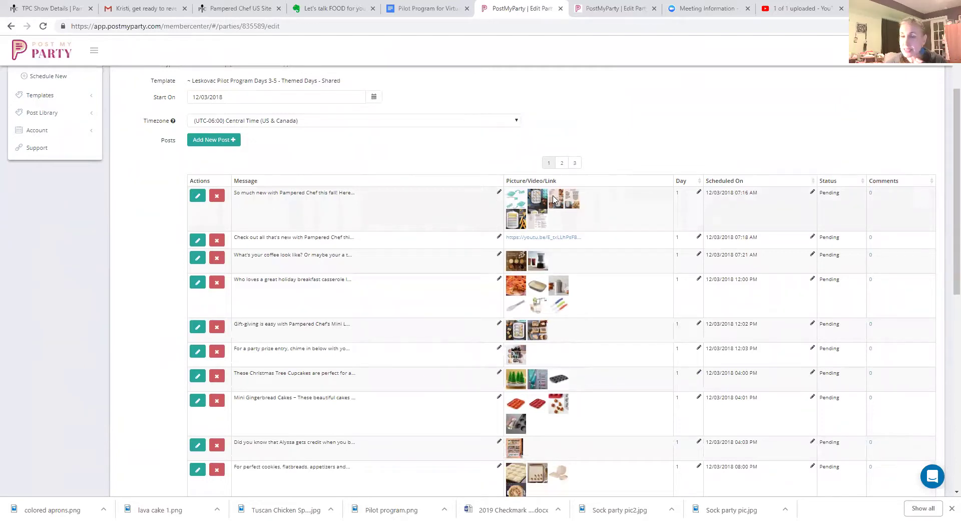
{"action": "scroll", "coordinate": [554, 199], "scroll_direction": "down", "scroll_amount": 6}
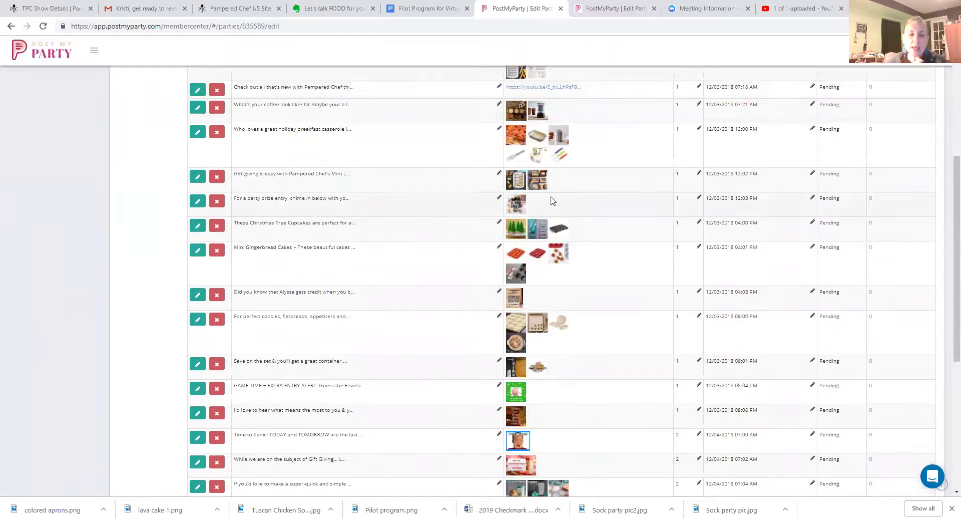
{"action": "scroll", "coordinate": [529, 250], "scroll_direction": "down", "scroll_amount": 3}
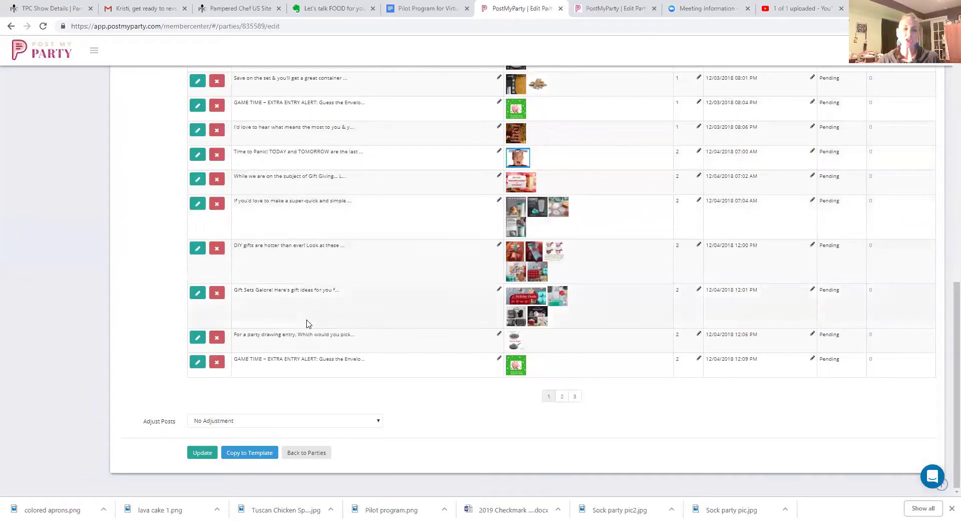
Apply the +1min Adjust Posts shift to all posts and save it with Update
{"action": "left_click", "coordinate": [380, 425]}
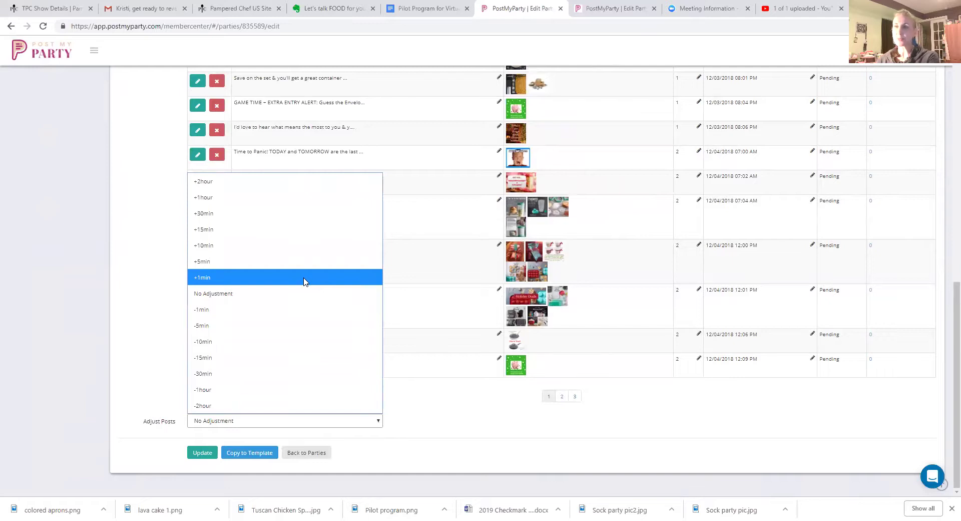
{"action": "left_click", "coordinate": [304, 278]}
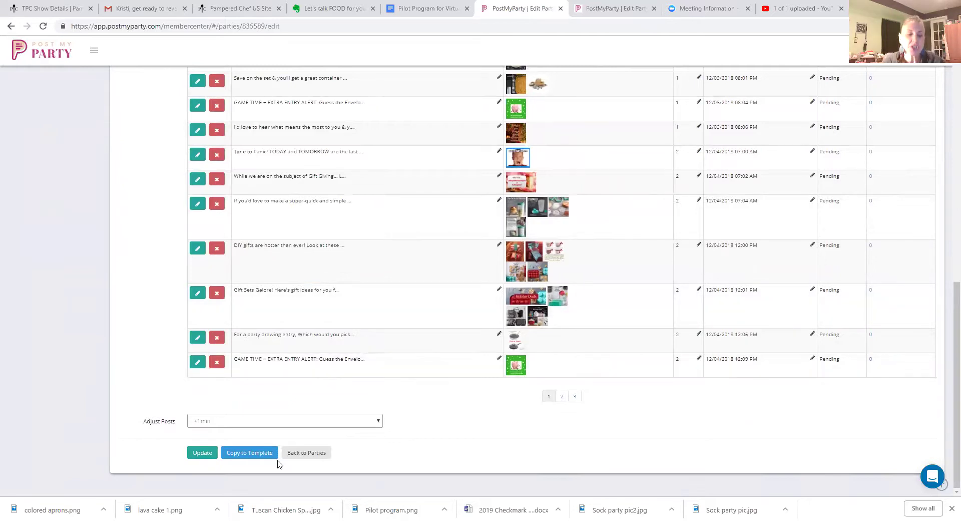
{"action": "left_click", "coordinate": [204, 453]}
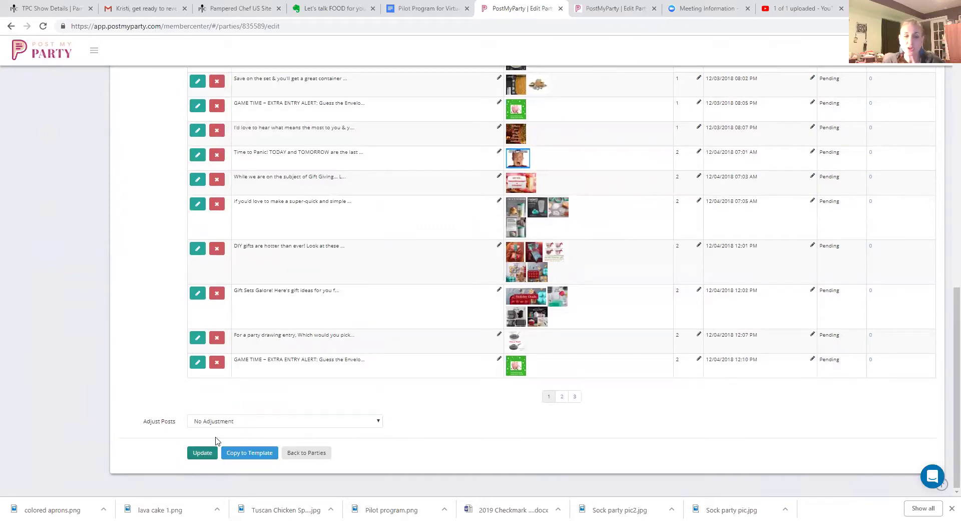
{"action": "scroll", "coordinate": [232, 400], "scroll_direction": "up", "scroll_amount": 2}
{"action": "scroll", "coordinate": [217, 328], "scroll_direction": "up", "scroll_amount": 10}
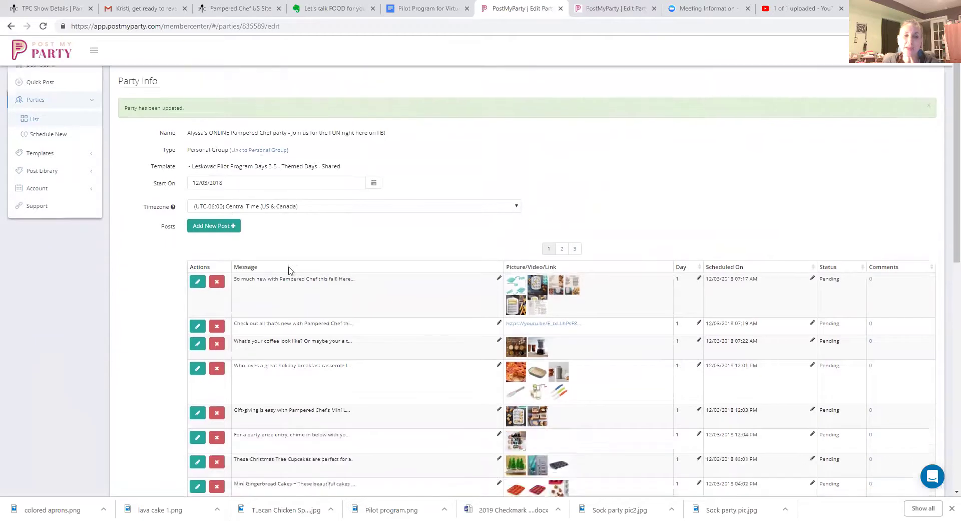
Check the adjusted post times, then start a new post for the online Pampered Chef party
{"action": "scroll", "coordinate": [290, 272], "scroll_direction": "down", "scroll_amount": 3}
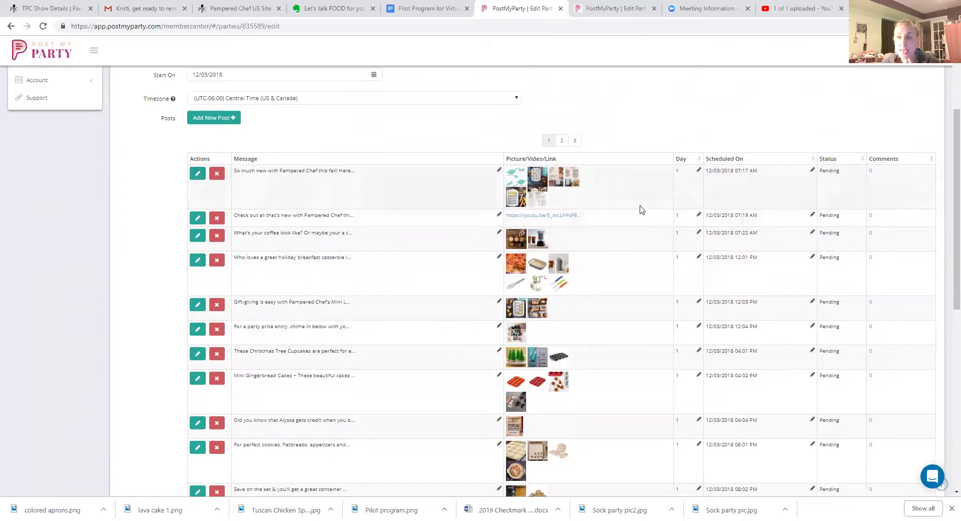
{"action": "scroll", "coordinate": [639, 210], "scroll_direction": "down", "scroll_amount": 2}
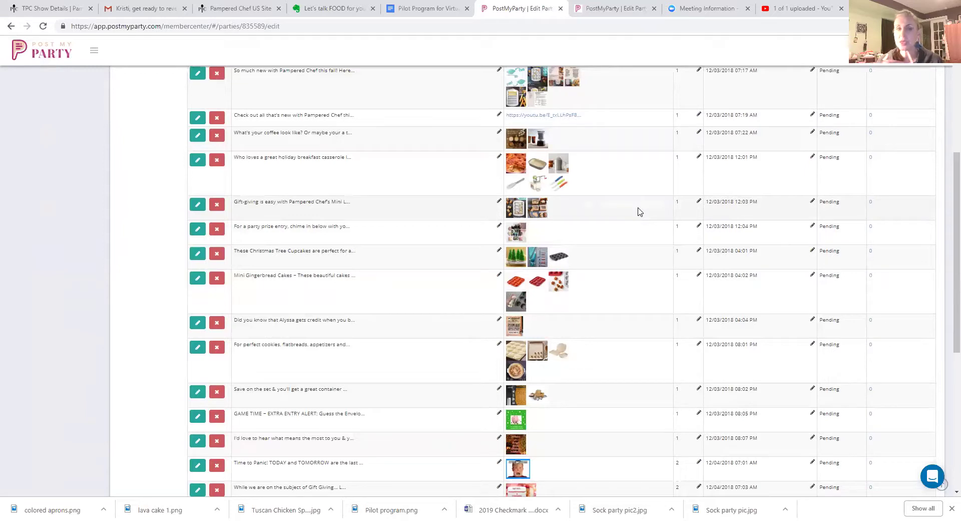
{"action": "scroll", "coordinate": [607, 210], "scroll_direction": "up", "scroll_amount": 5}
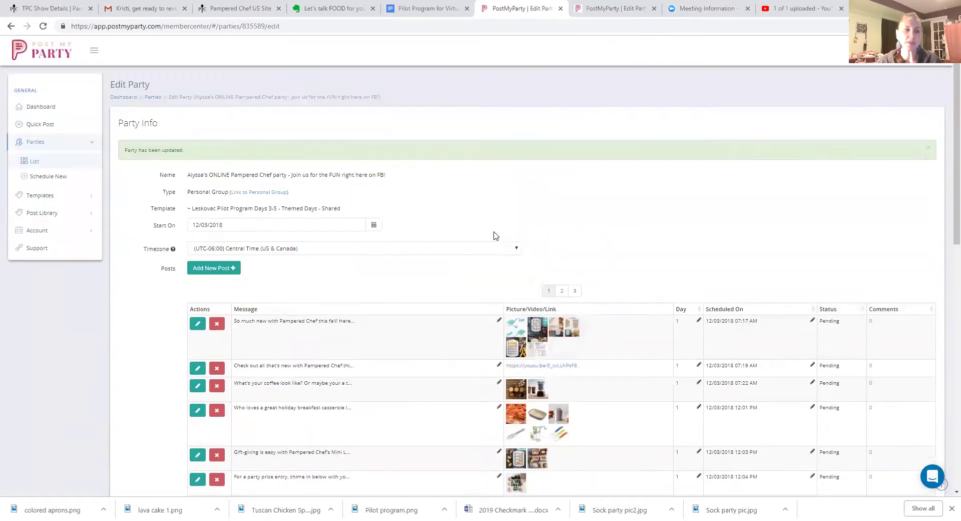
{"action": "left_click", "coordinate": [216, 271]}
View the Day Of Party choices without picking one, then return to the party unsaved
{"action": "scroll", "coordinate": [459, 291], "scroll_direction": "down", "scroll_amount": 1}
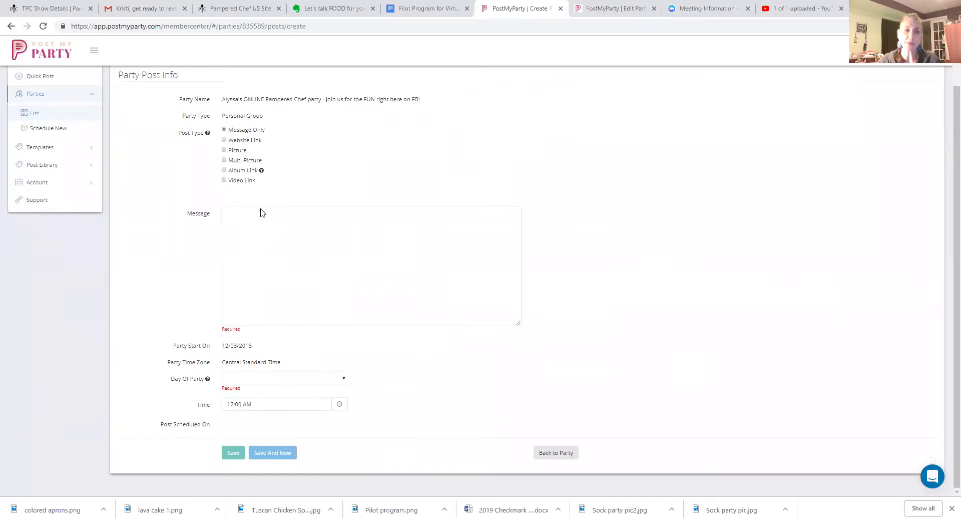
{"action": "left_click", "coordinate": [344, 379]}
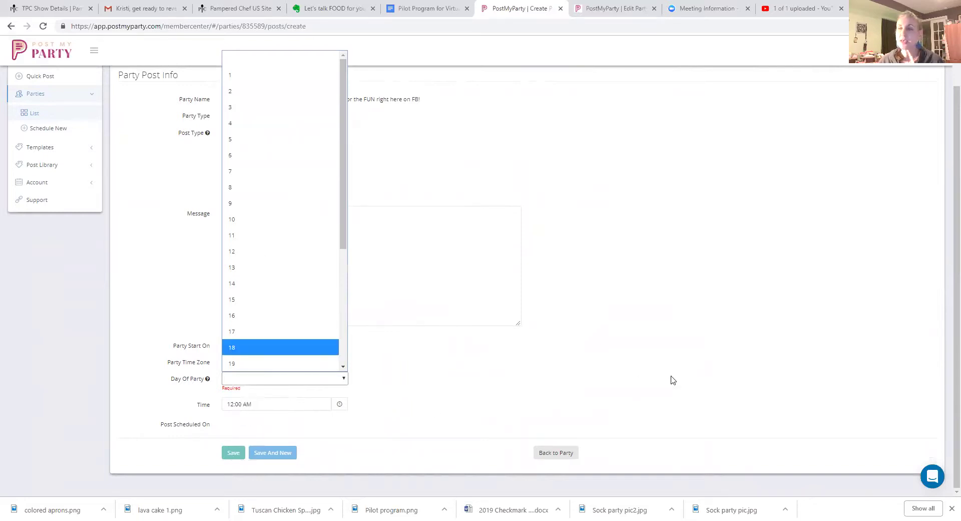
{"action": "left_click", "coordinate": [527, 387]}
{"action": "left_click", "coordinate": [560, 453]}
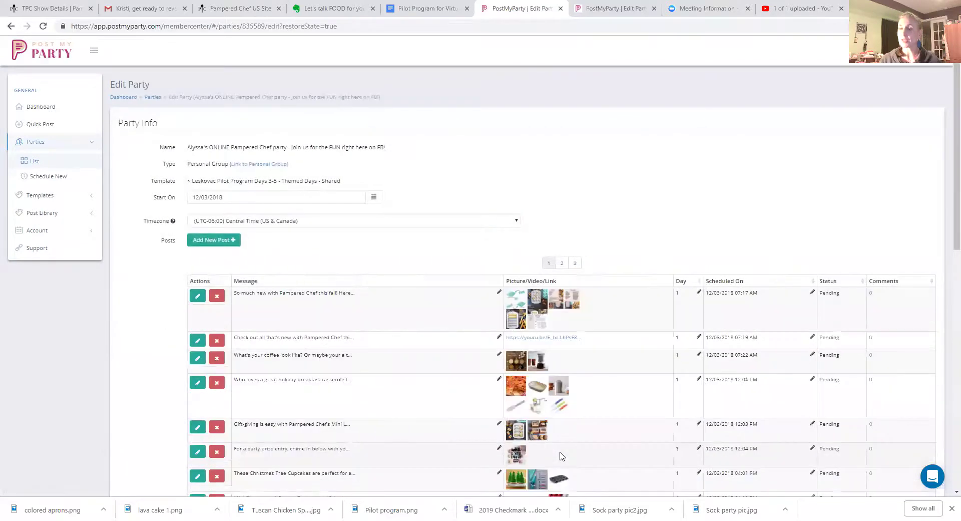
Review the pending posts, then show the Parties list with the 12/03/2018 party at 43 posts
{"action": "scroll", "coordinate": [692, 374], "scroll_direction": "down", "scroll_amount": 2}
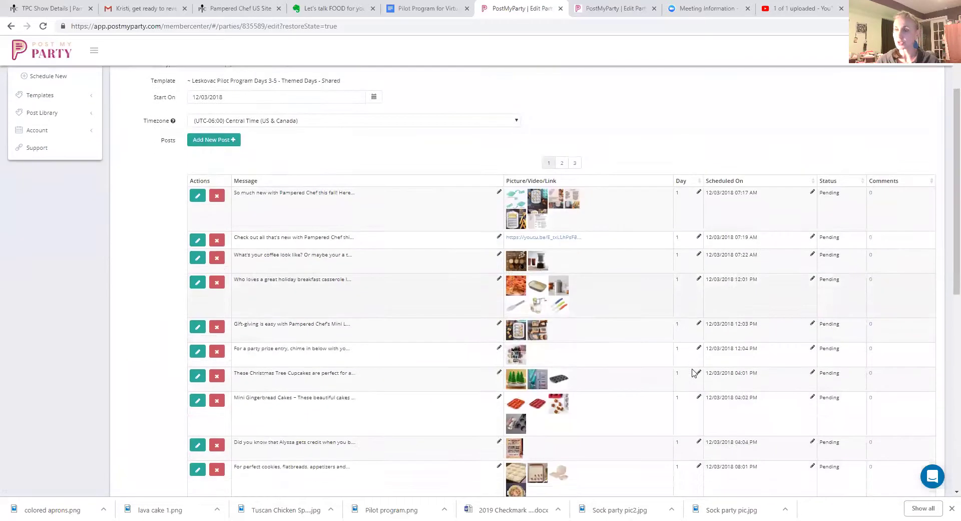
{"action": "scroll", "coordinate": [692, 373], "scroll_direction": "down", "scroll_amount": 1}
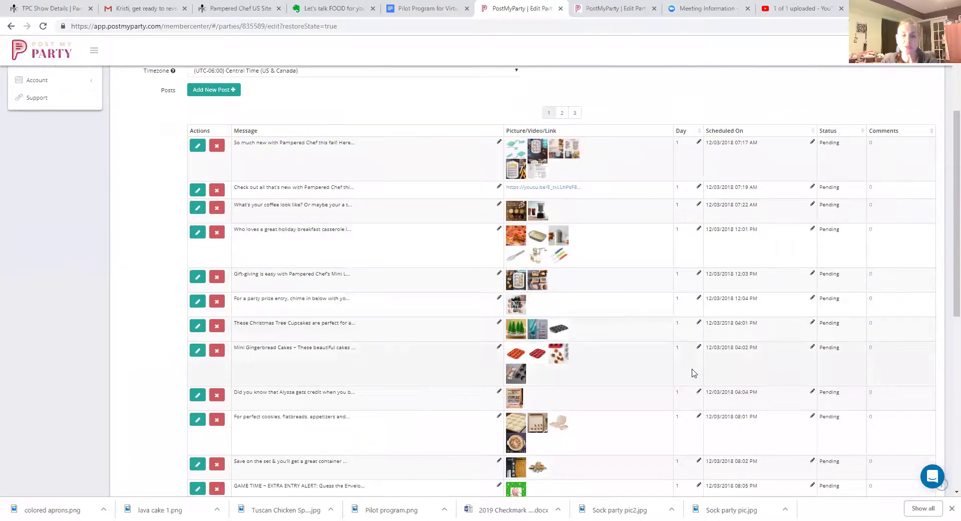
{"action": "scroll", "coordinate": [692, 373], "scroll_direction": "down", "scroll_amount": 8}
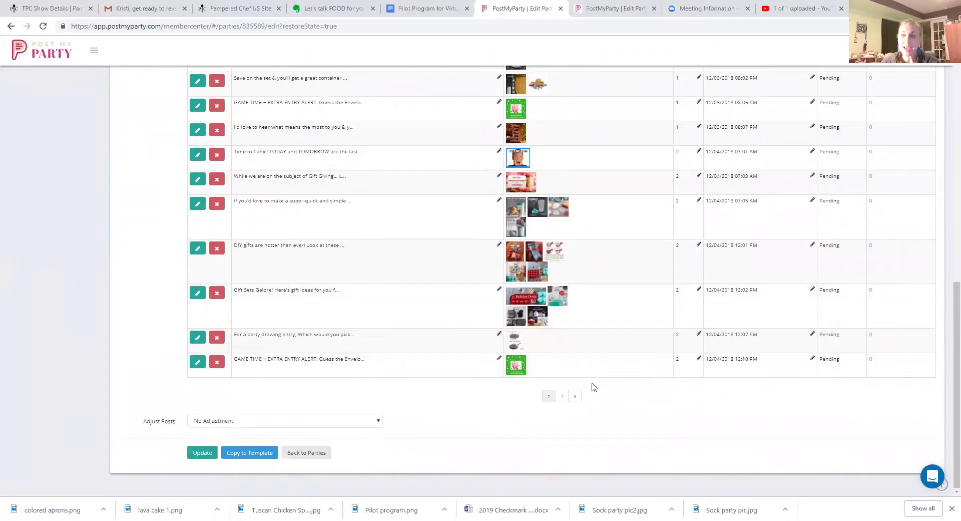
{"action": "scroll", "coordinate": [590, 388], "scroll_direction": "up", "scroll_amount": 6}
{"action": "scroll", "coordinate": [593, 386], "scroll_direction": "up", "scroll_amount": 5}
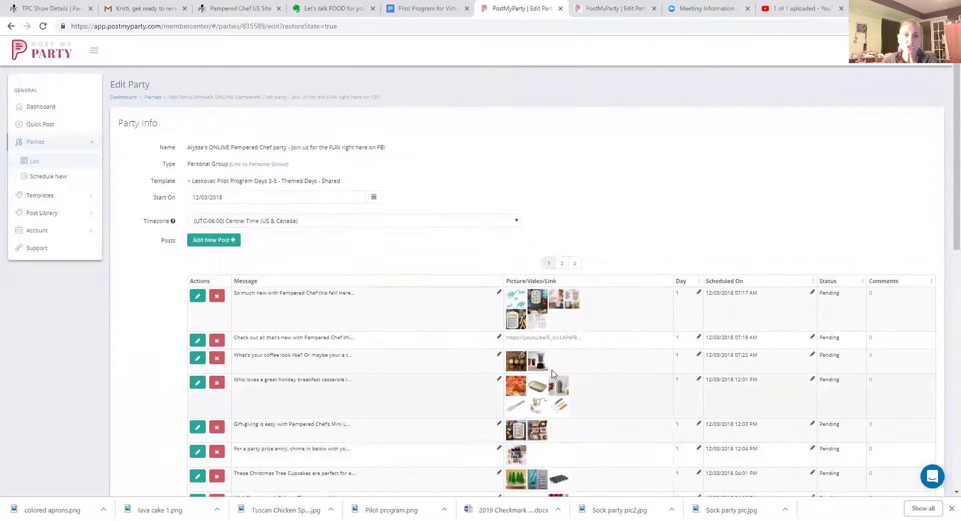
{"action": "left_click", "coordinate": [35, 162]}
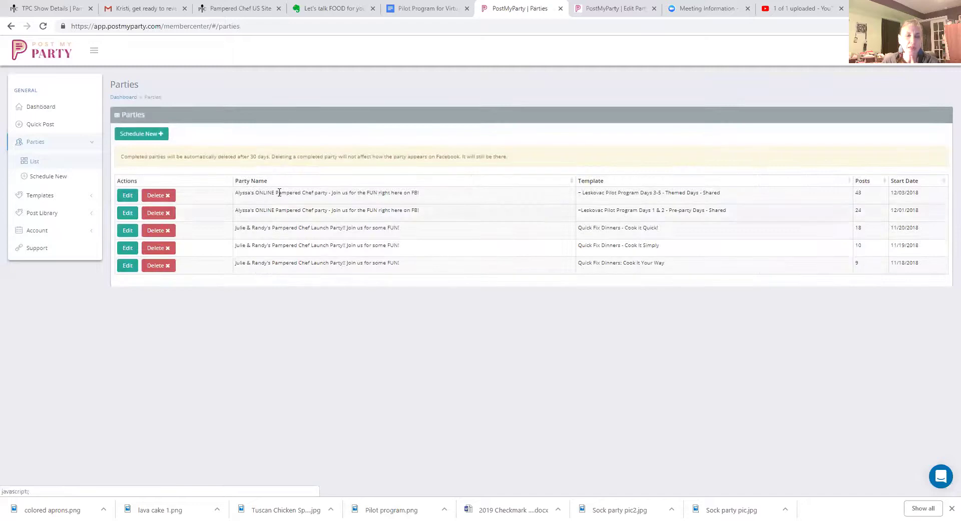
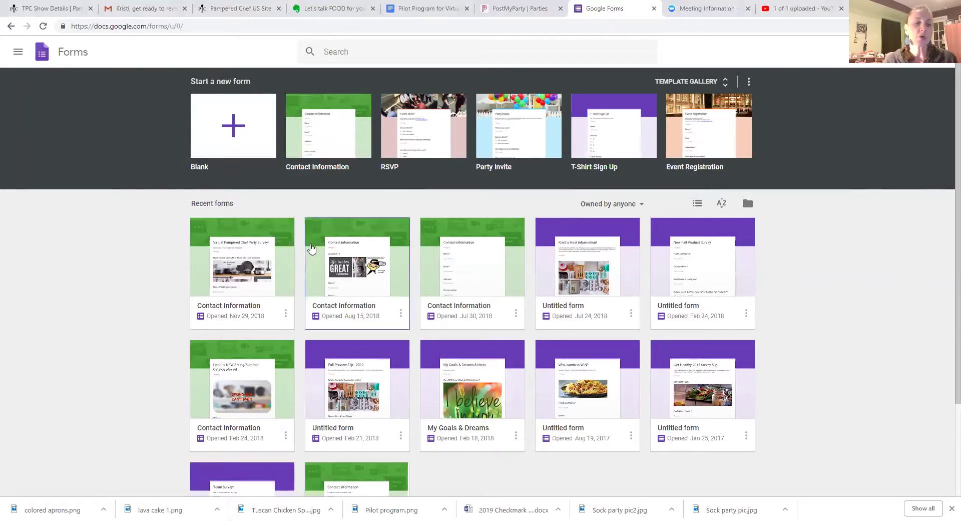
Open the Contact Information form (Virtual Pampered Chef Party Survey) and scroll through its questions
{"action": "left_click", "coordinate": [485, 270]}
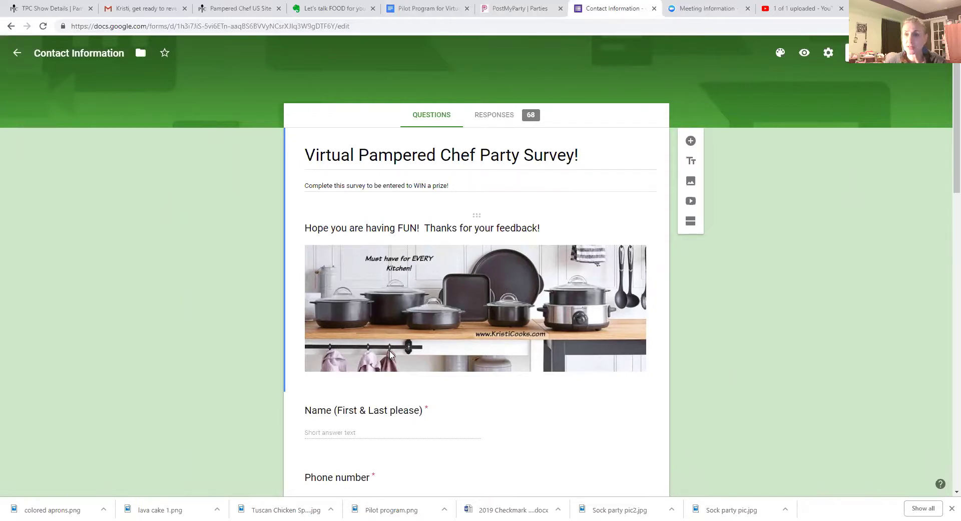
{"action": "scroll", "coordinate": [472, 354], "scroll_direction": "down", "scroll_amount": 6}
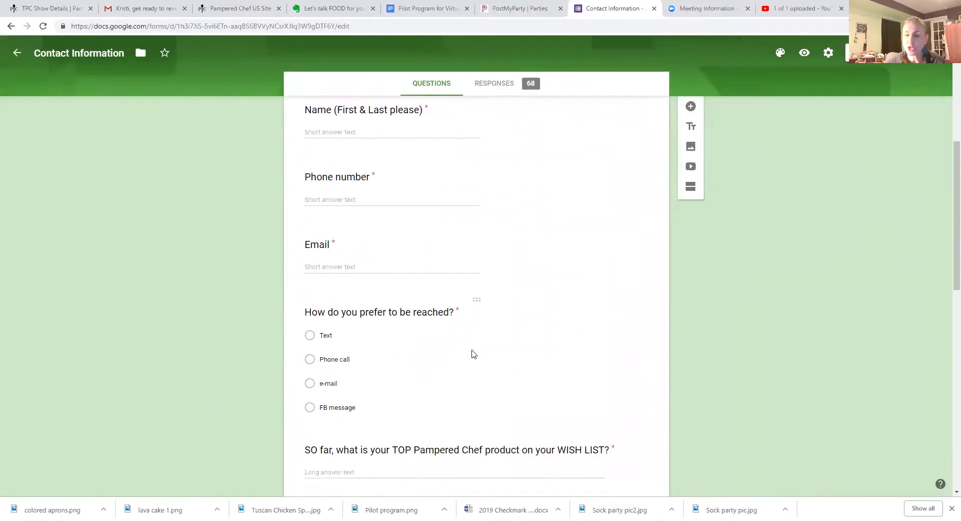
{"action": "scroll", "coordinate": [472, 354], "scroll_direction": "up", "scroll_amount": 4}
{"action": "scroll", "coordinate": [472, 354], "scroll_direction": "up", "scroll_amount": 1}
{"action": "scroll", "coordinate": [472, 348], "scroll_direction": "down", "scroll_amount": 2}
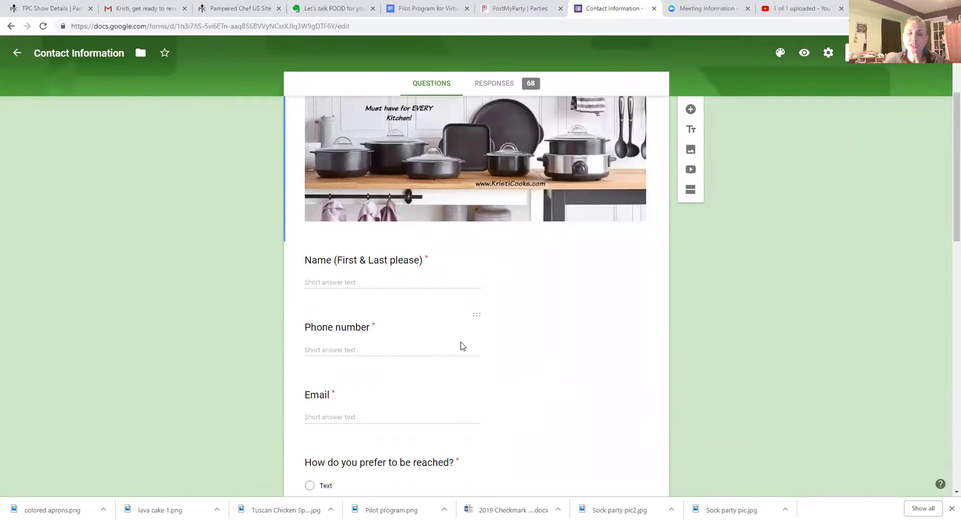
{"action": "scroll", "coordinate": [459, 345], "scroll_direction": "down", "scroll_amount": 2}
{"action": "scroll", "coordinate": [459, 345], "scroll_direction": "down", "scroll_amount": 2}
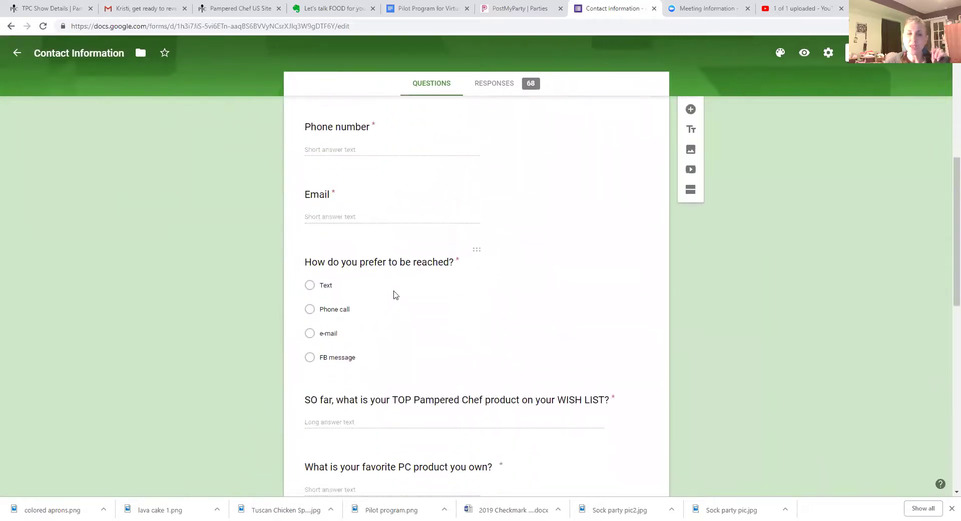
{"action": "scroll", "coordinate": [425, 306], "scroll_direction": "down", "scroll_amount": 3}
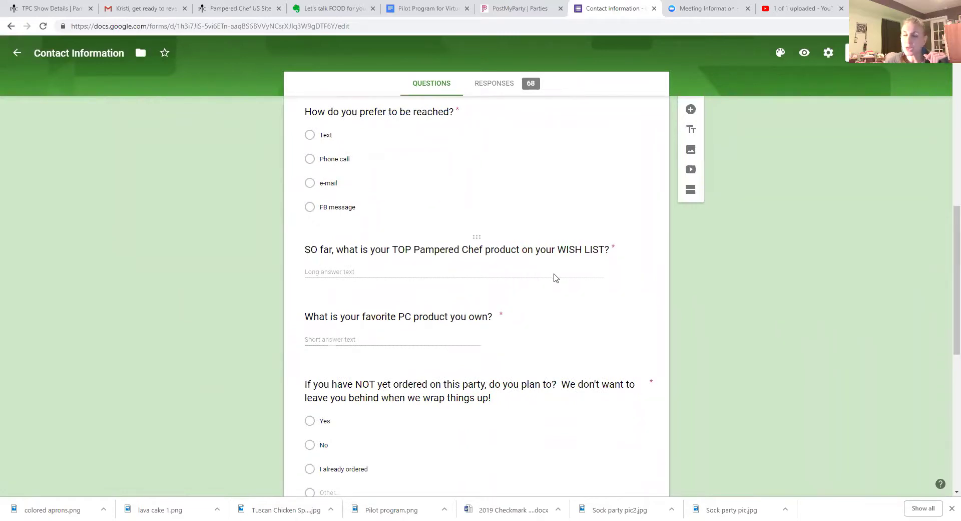
{"action": "scroll", "coordinate": [555, 276], "scroll_direction": "down", "scroll_amount": 1}
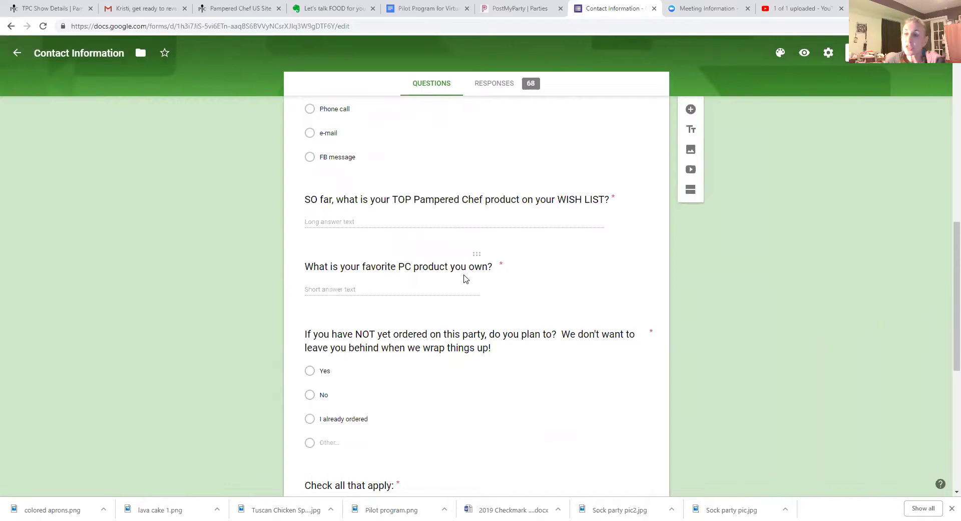
{"action": "scroll", "coordinate": [464, 280], "scroll_direction": "down", "scroll_amount": 2}
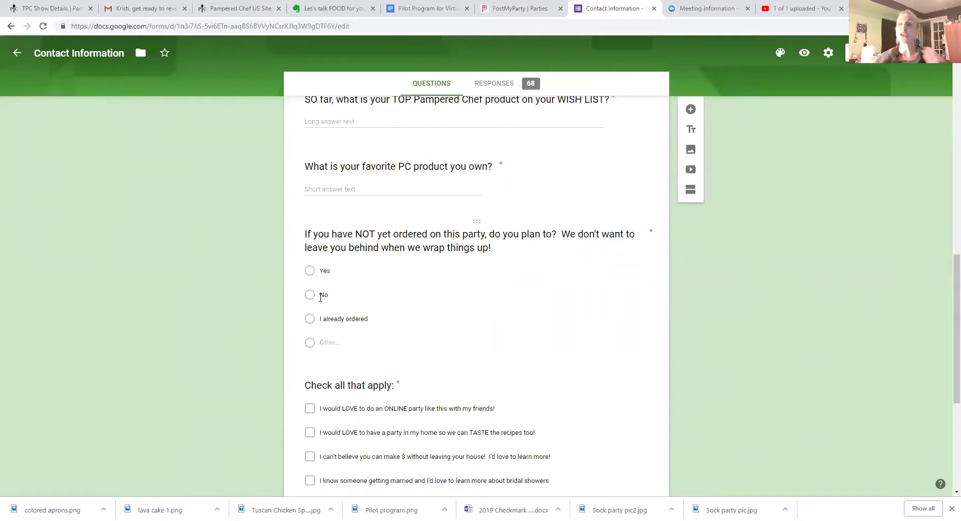
Review the remaining plan-to-order and checklist questions, then go back to Forms Home
{"action": "scroll", "coordinate": [320, 296], "scroll_direction": "down", "scroll_amount": 3}
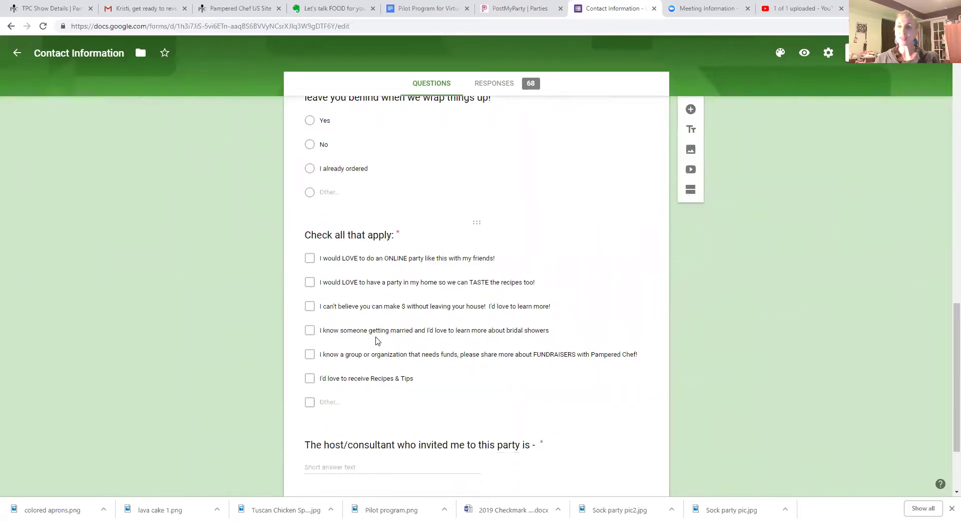
{"action": "scroll", "coordinate": [377, 340], "scroll_direction": "up", "scroll_amount": 4}
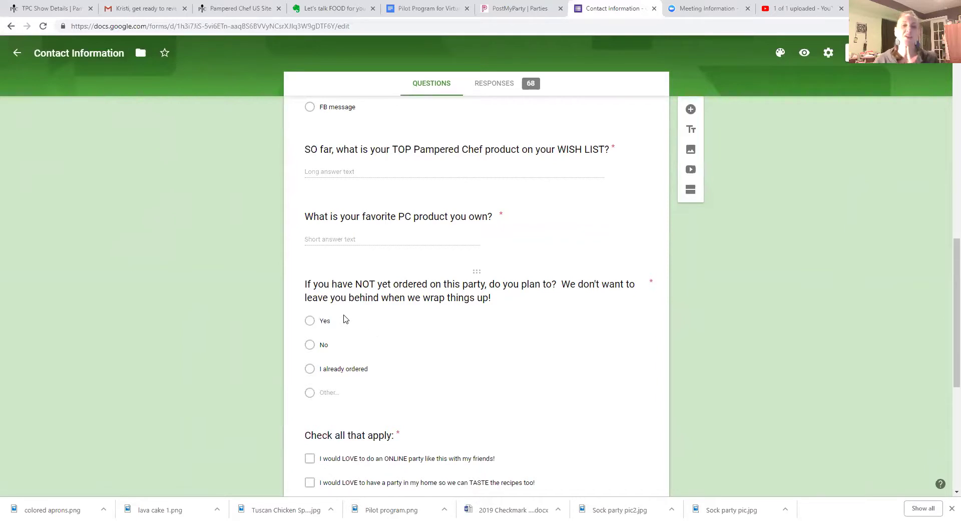
{"action": "scroll", "coordinate": [345, 318], "scroll_direction": "down", "scroll_amount": 2}
{"action": "scroll", "coordinate": [519, 261], "scroll_direction": "down", "scroll_amount": 3}
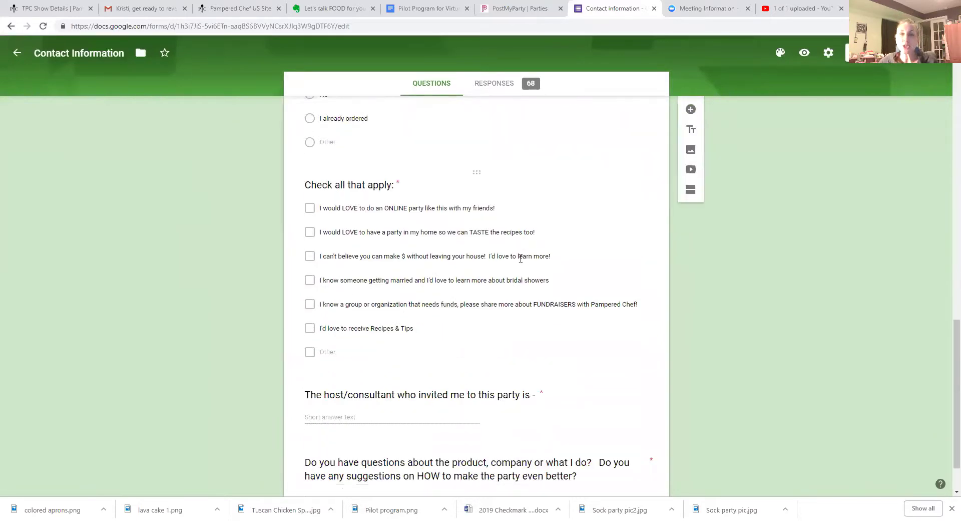
{"action": "scroll", "coordinate": [519, 255], "scroll_direction": "up", "scroll_amount": 2}
{"action": "scroll", "coordinate": [160, 187], "scroll_direction": "up", "scroll_amount": 3}
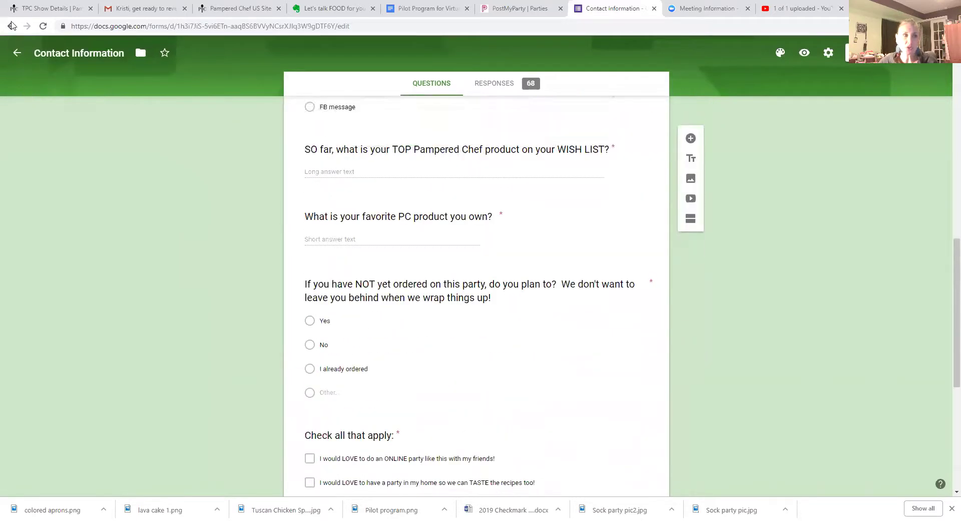
{"action": "left_click", "coordinate": [17, 58]}
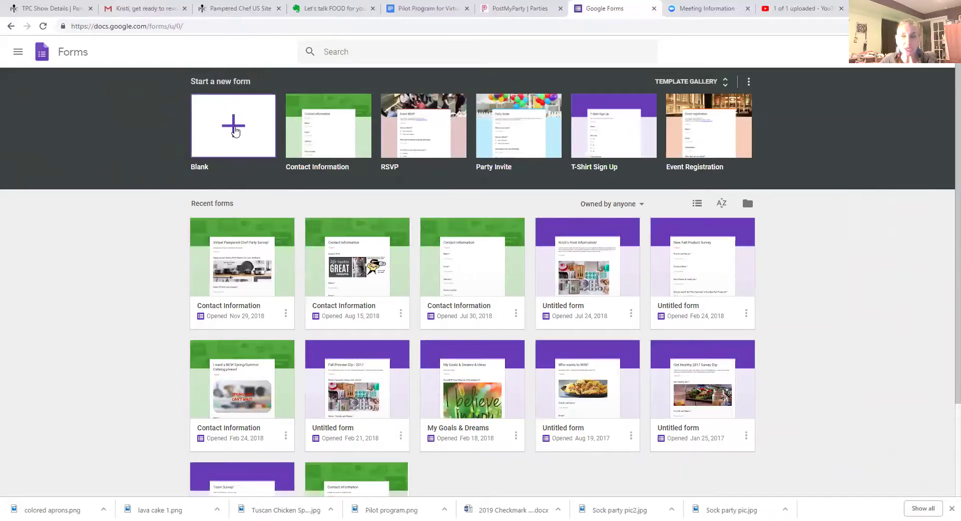
Create a new Blank form, opening as Untitled form with one multiple-choice question
{"action": "left_click", "coordinate": [236, 131]}
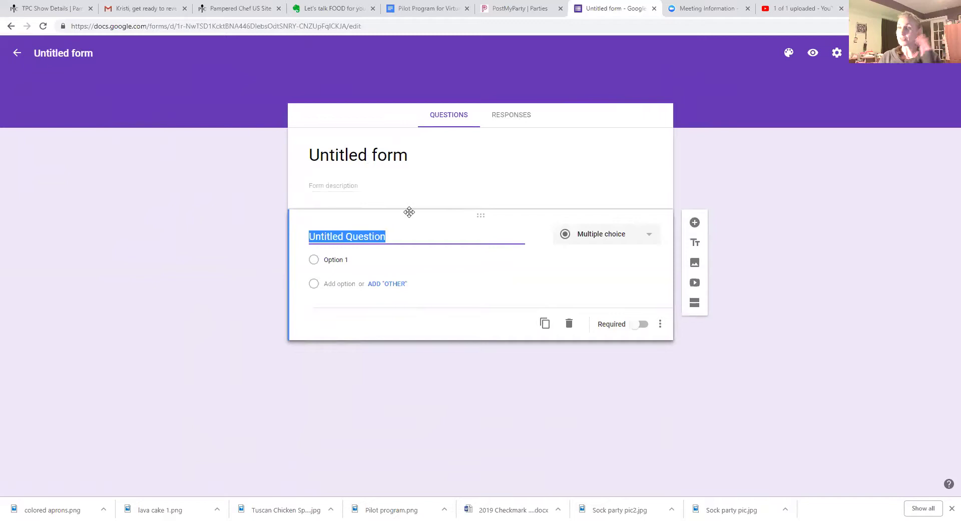
{"action": "mouse_move", "coordinate": [411, 229]}
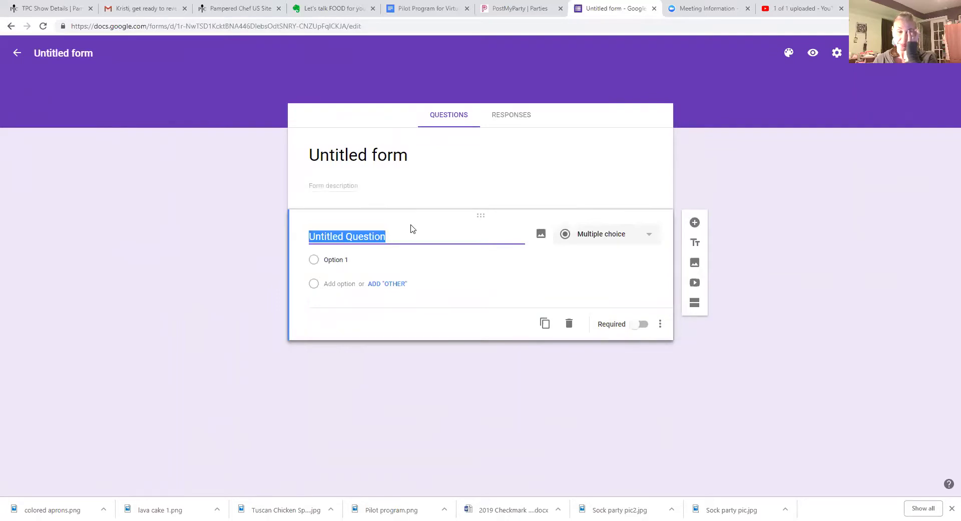
Upload the bakeware photo from C:\Pampered Chef\2018-Fall into the form
{"action": "left_click", "coordinate": [694, 263]}
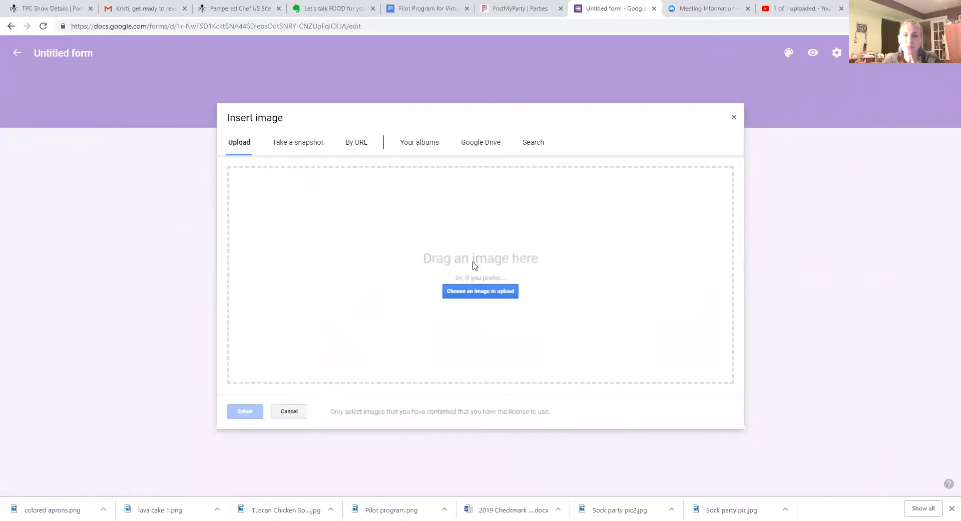
{"action": "left_click", "coordinate": [481, 291]}
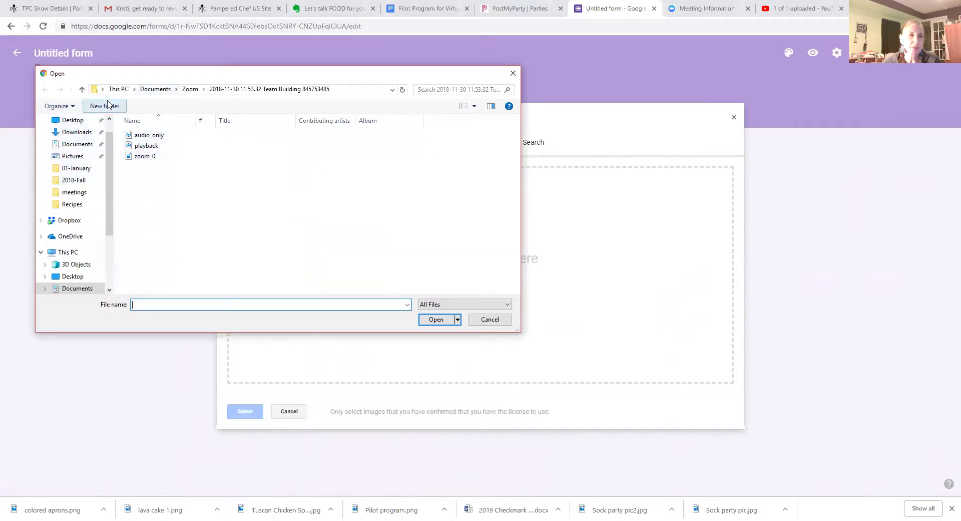
{"action": "left_click", "coordinate": [119, 90]}
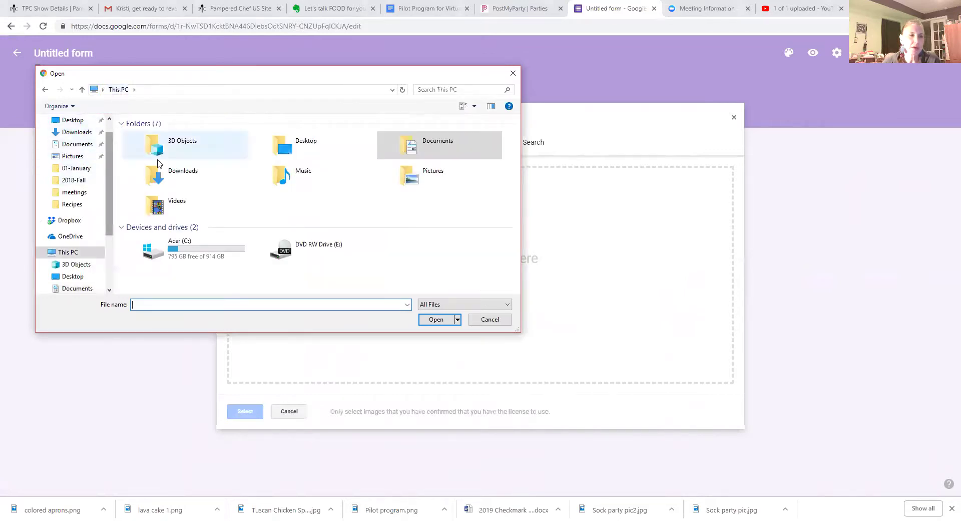
{"action": "left_click", "coordinate": [190, 243]}
{"action": "double_click", "coordinate": [190, 244]}
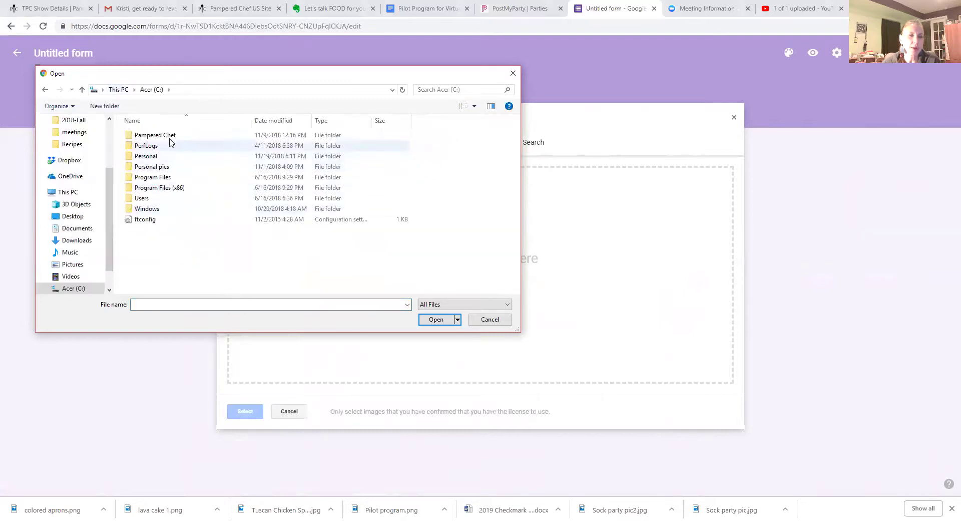
{"action": "double_click", "coordinate": [153, 133]}
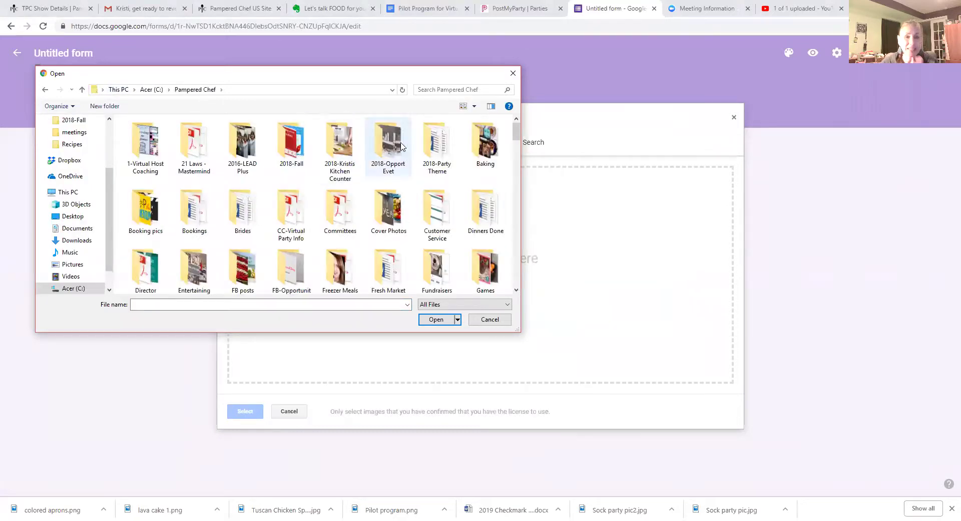
{"action": "double_click", "coordinate": [302, 154]}
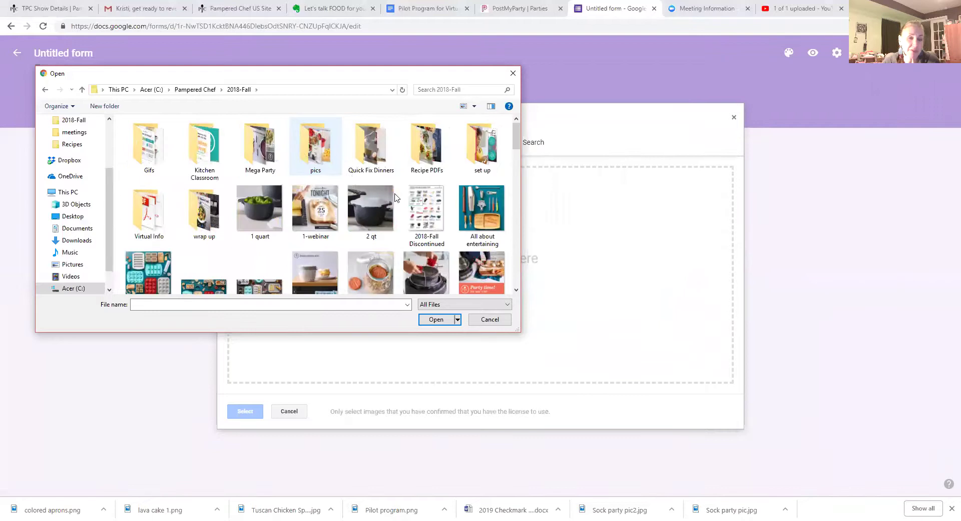
{"action": "scroll", "coordinate": [308, 225], "scroll_direction": "down", "scroll_amount": 2}
{"action": "double_click", "coordinate": [259, 184]}
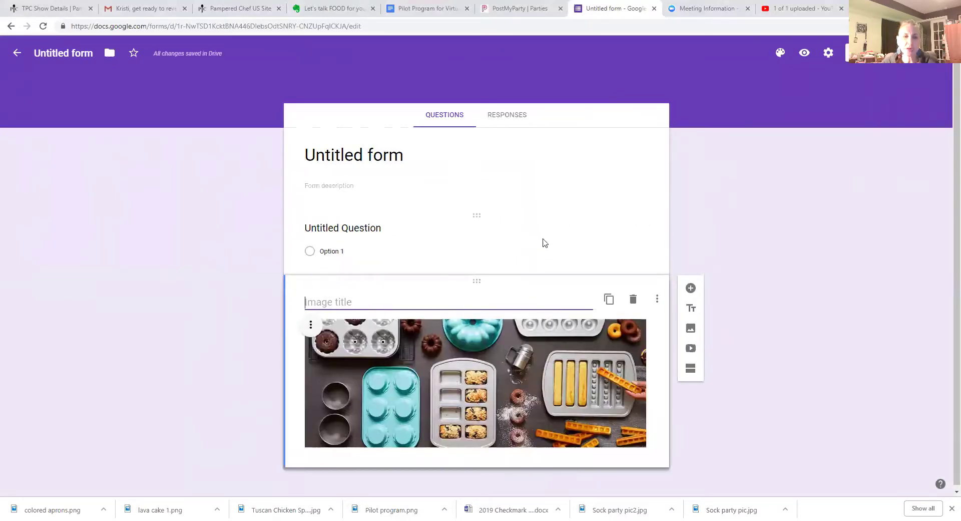
Delete the placeholder question and add a short-answer question titled 'Name (First & Last)'
{"action": "left_click", "coordinate": [437, 247]}
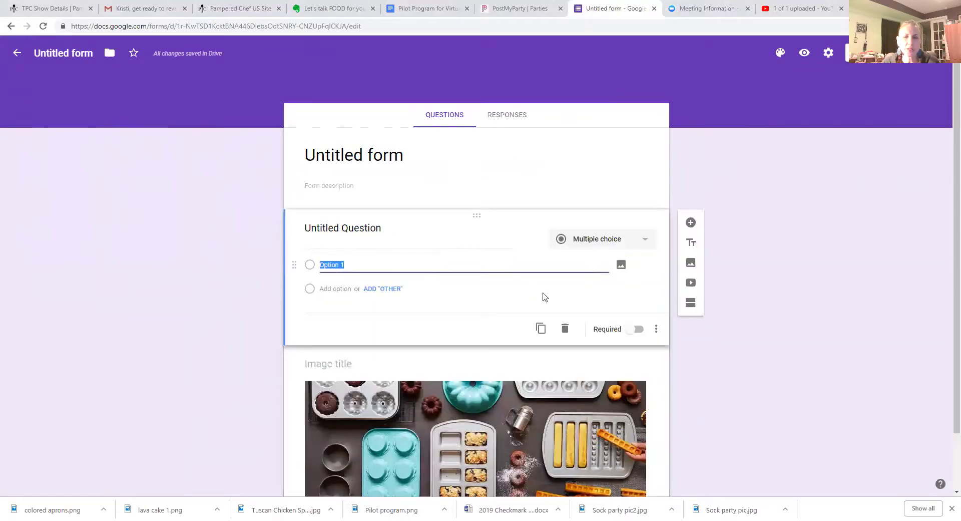
{"action": "left_click", "coordinate": [565, 329]}
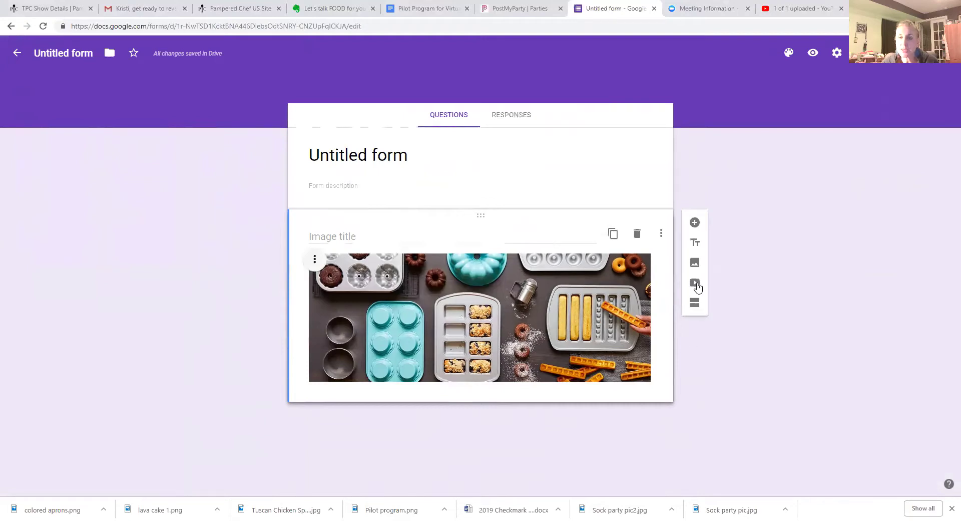
{"action": "left_click", "coordinate": [694, 223]}
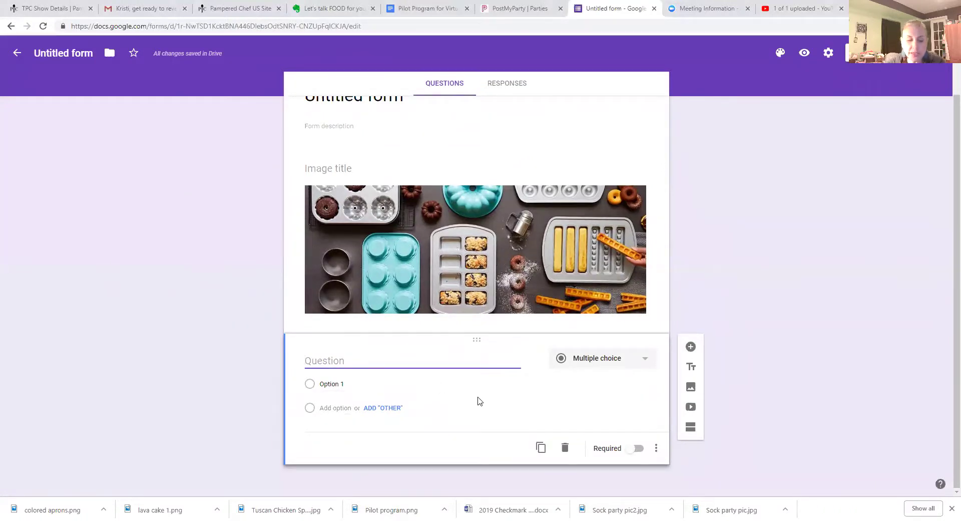
{"action": "type", "text": "Nat"}
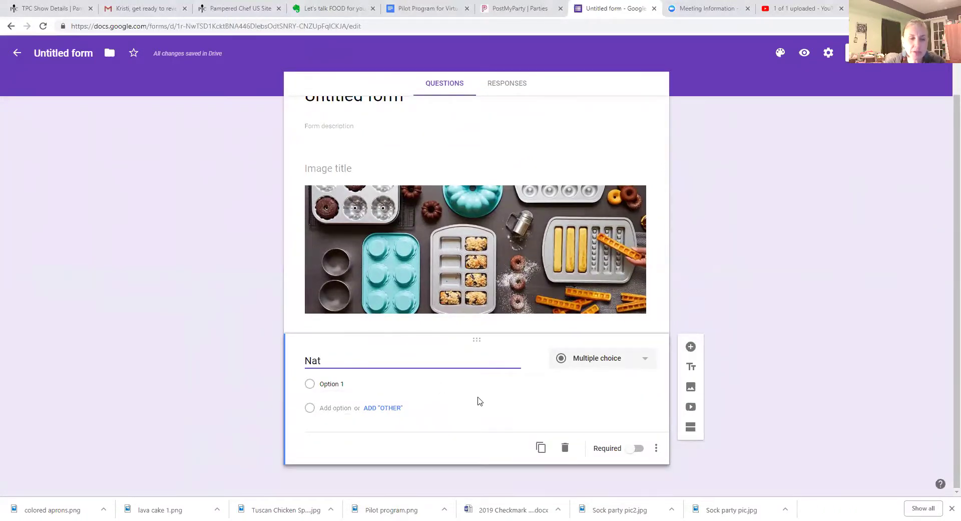
{"action": "type", "text": "e (First & Last"}
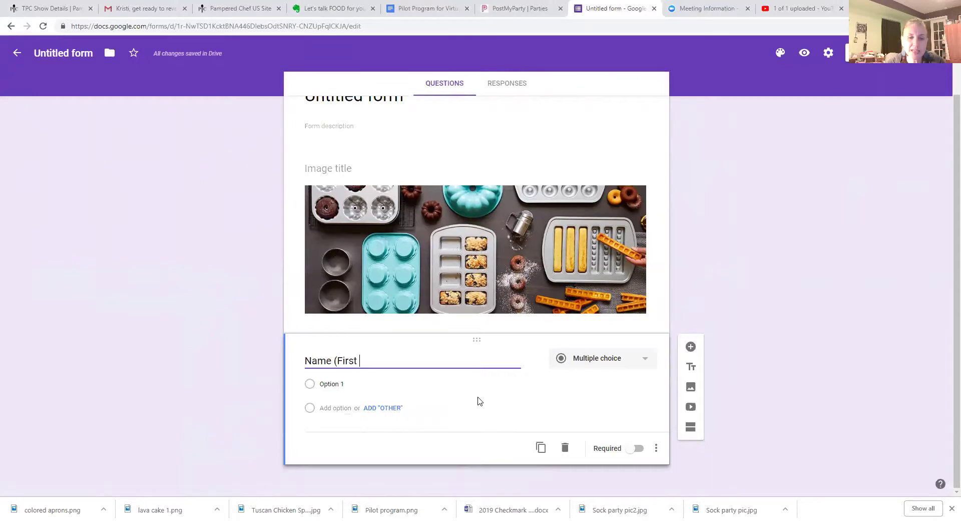
{"action": "type", "text": ")"}
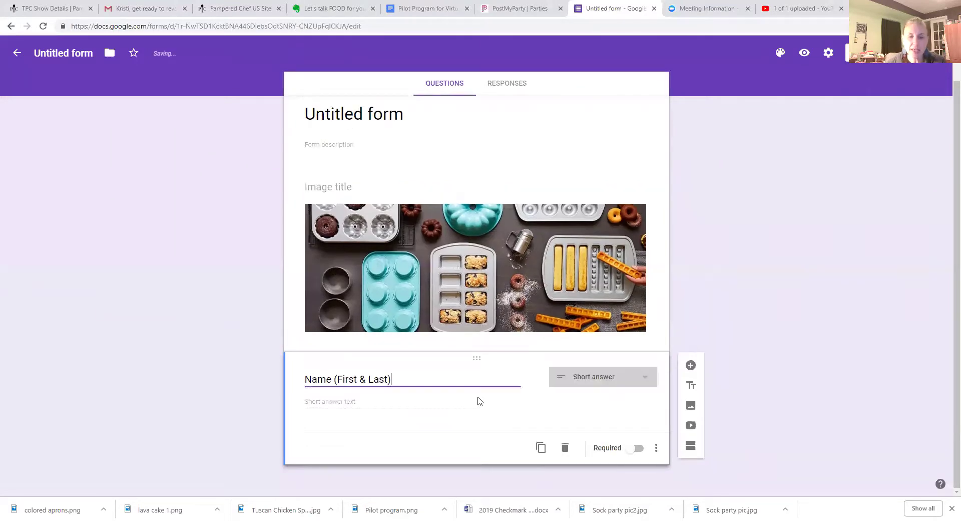
{"action": "left_click", "coordinate": [644, 381]}
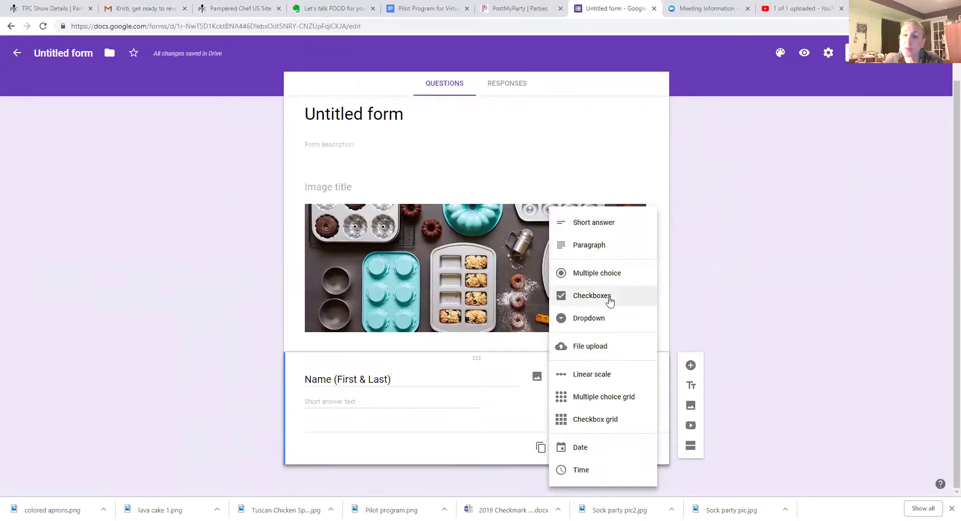
{"action": "left_click", "coordinate": [605, 227]}
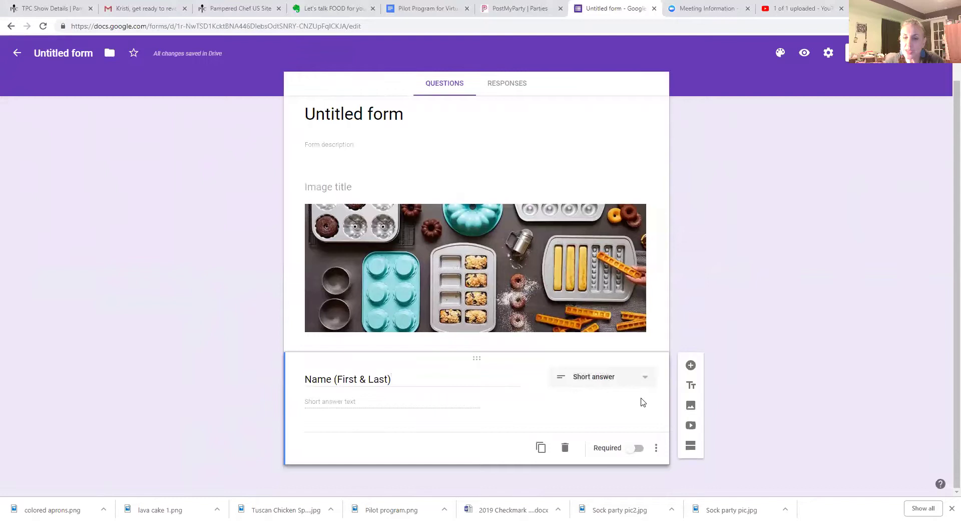
Make Name required and add a Checkboxes question titled 'Best way to reach'
{"action": "left_click", "coordinate": [638, 448]}
{"action": "left_click", "coordinate": [690, 365]}
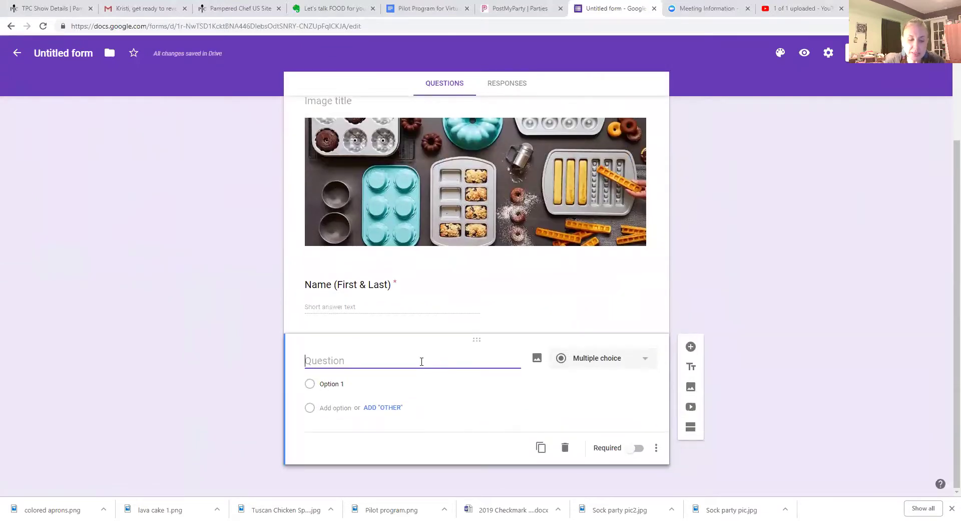
{"action": "type", "text": "Best way"}
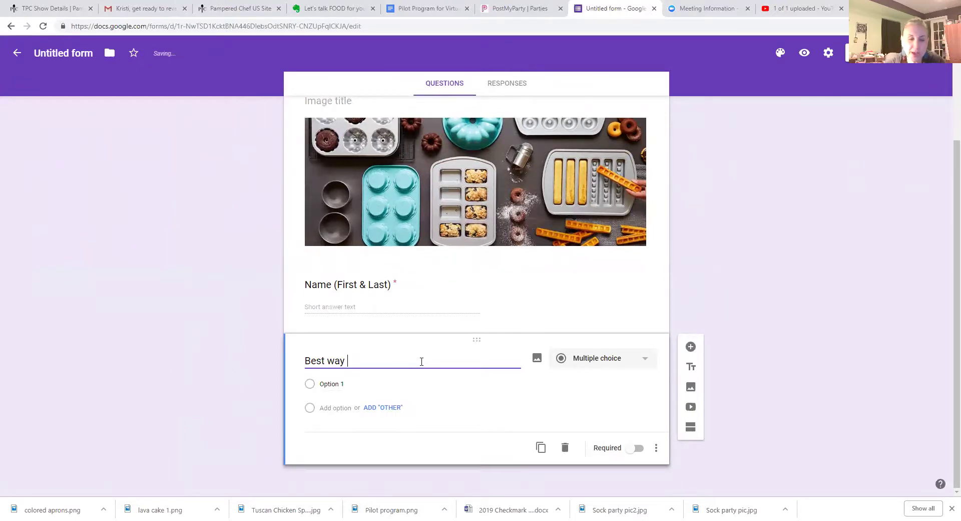
{"action": "type", "text": " to reach you"}
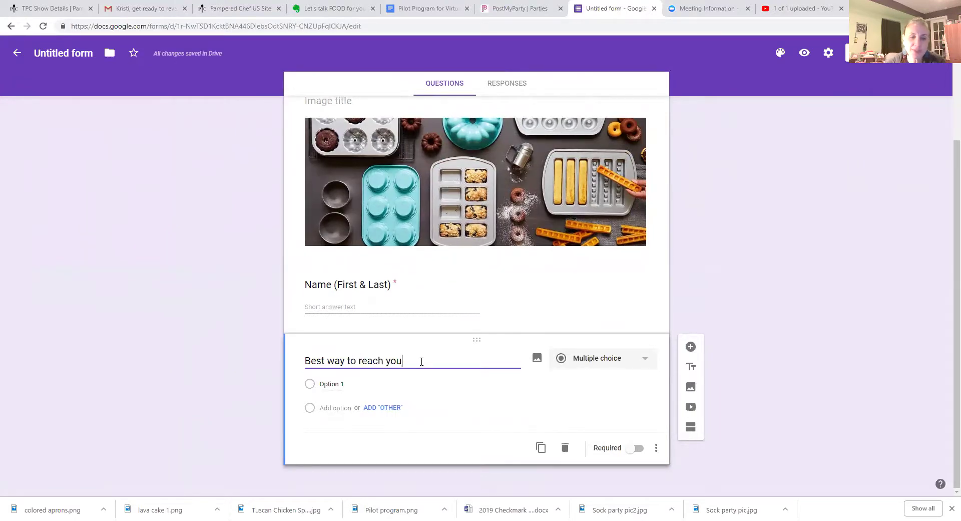
{"action": "left_click", "coordinate": [644, 361]}
{"action": "left_click", "coordinate": [603, 298]}
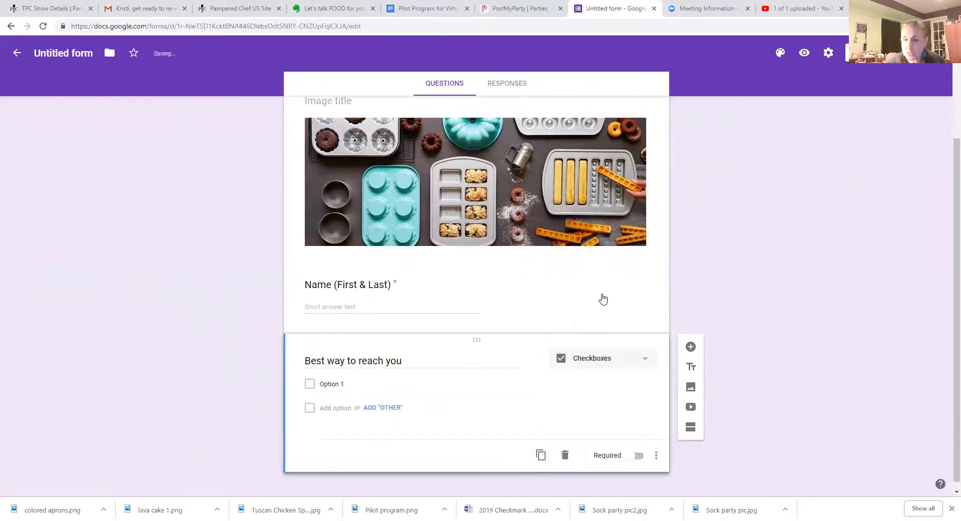
Give the contact question options Text, Phone, FB, Option 4 and Other, and make it required
{"action": "left_click", "coordinate": [341, 384]}
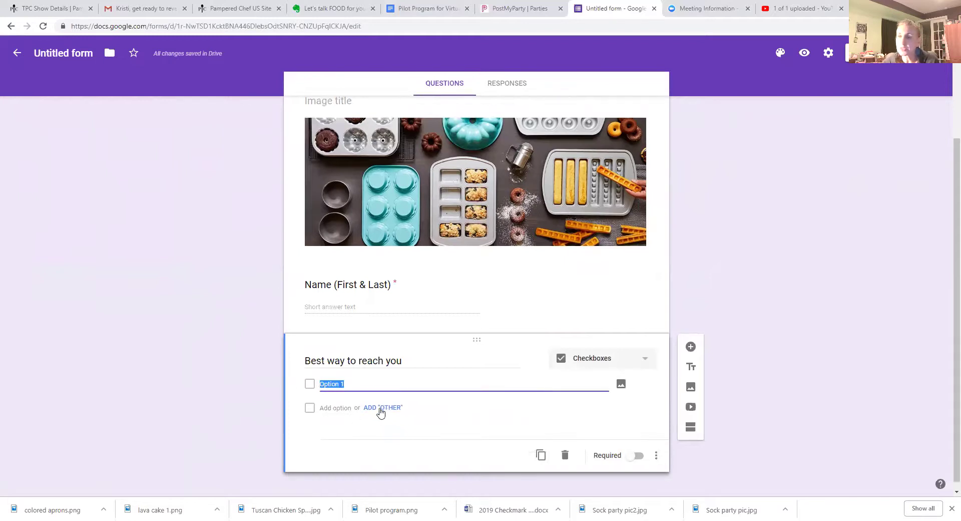
{"action": "type", "text": "Text"}
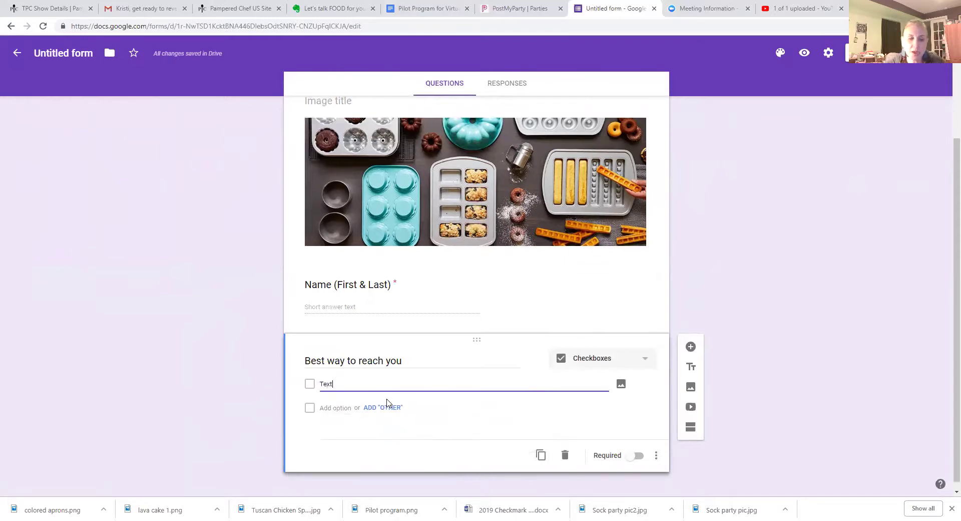
{"action": "key", "text": "Return"}
{"action": "type", "text": "Phone"}
{"action": "key", "text": "Return"}
{"action": "type", "text": "FB"}
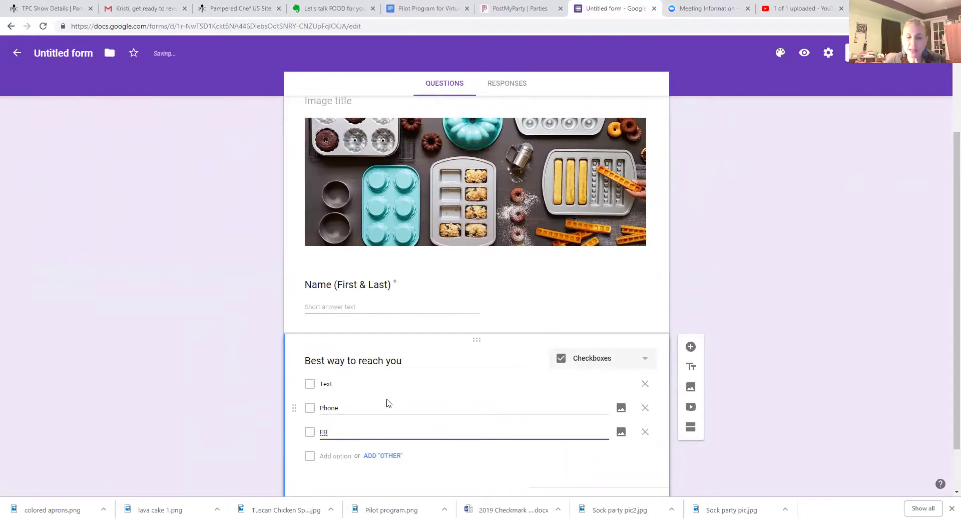
{"action": "key", "text": "Return"}
{"action": "scroll", "coordinate": [561, 469], "scroll_direction": "down", "scroll_amount": 2}
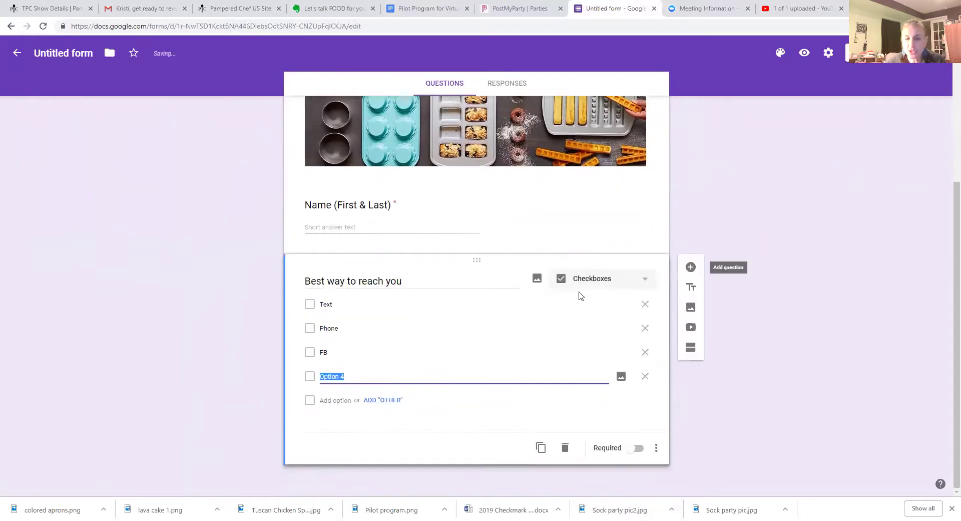
{"action": "left_click", "coordinate": [387, 403]}
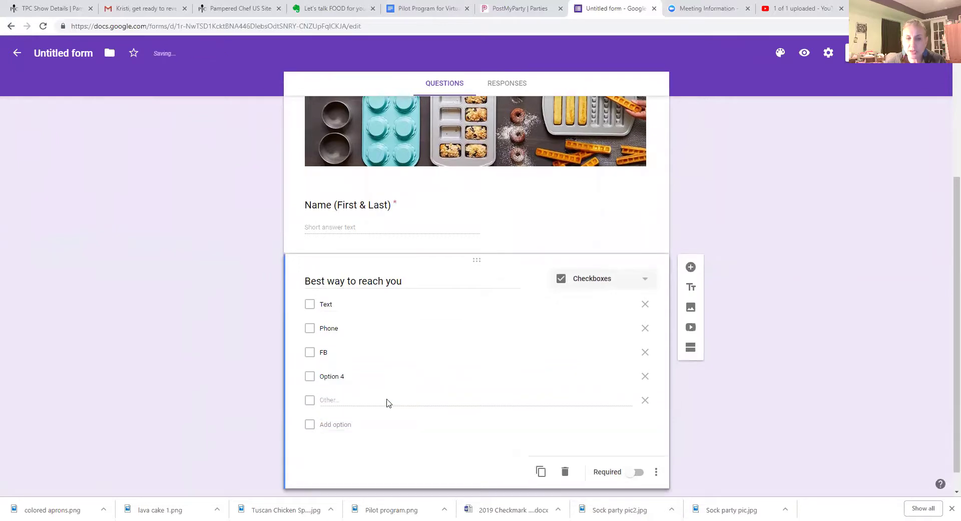
{"action": "left_click", "coordinate": [642, 454]}
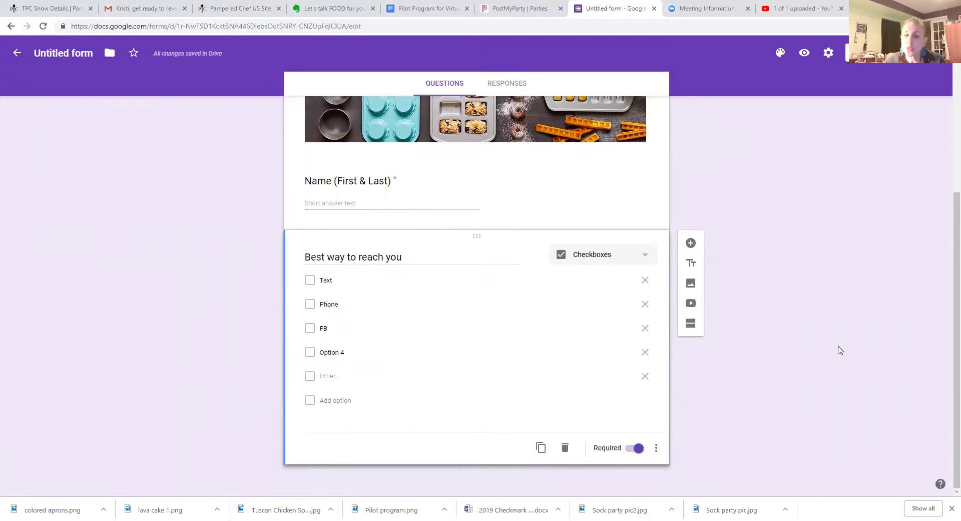
{"action": "scroll", "coordinate": [840, 350], "scroll_direction": "up", "scroll_amount": 4}
{"action": "scroll", "coordinate": [839, 349], "scroll_direction": "down", "scroll_amount": 3}
{"action": "scroll", "coordinate": [837, 350], "scroll_direction": "up", "scroll_amount": 4}
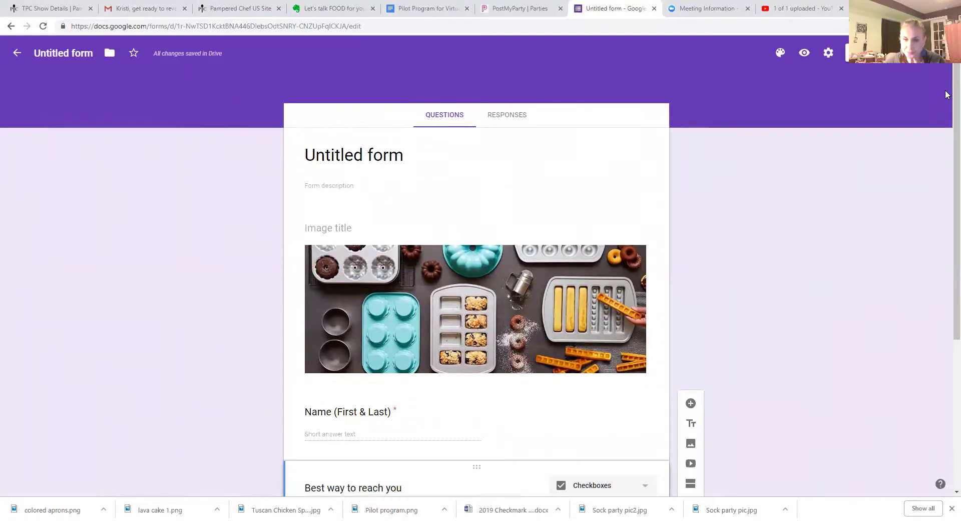
{"action": "scroll", "coordinate": [776, 215], "scroll_direction": "down", "scroll_amount": 5}
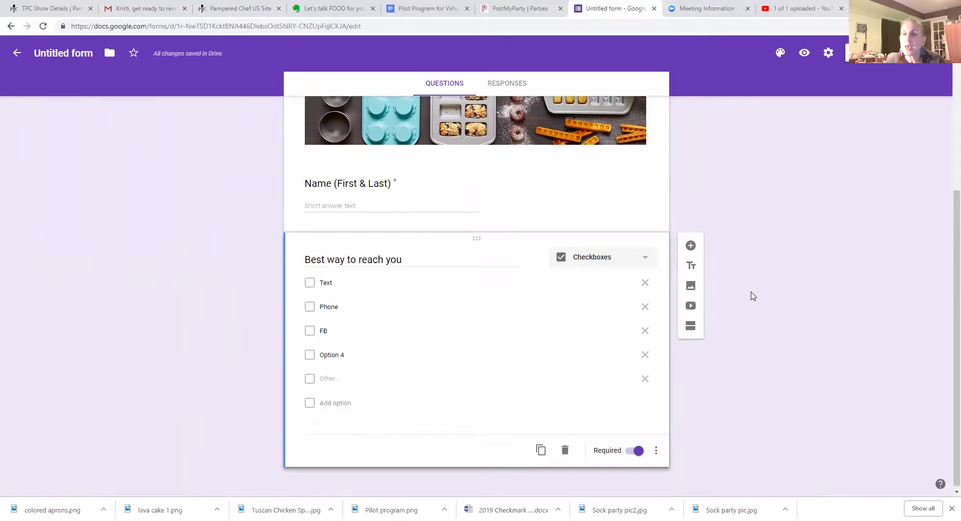
{"action": "scroll", "coordinate": [751, 295], "scroll_direction": "up", "scroll_amount": 4}
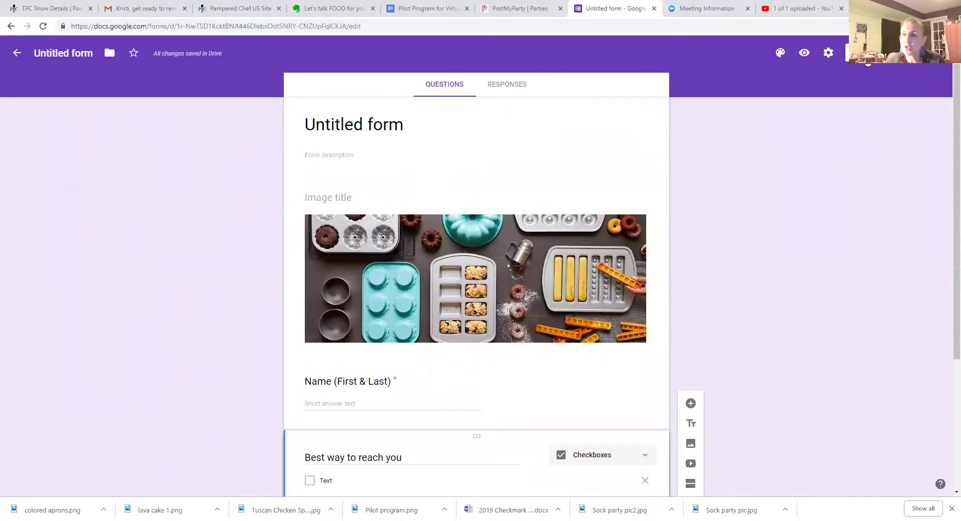
Copy the form's shortened Send link, close the dialog unsent, and return to Forms home
{"action": "left_click", "coordinate": [869, 53]}
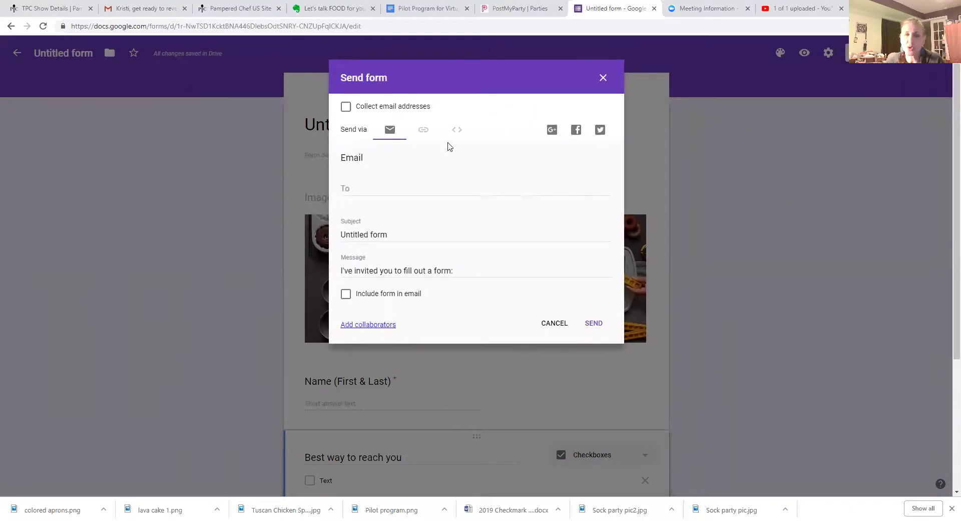
{"action": "left_click", "coordinate": [424, 131]}
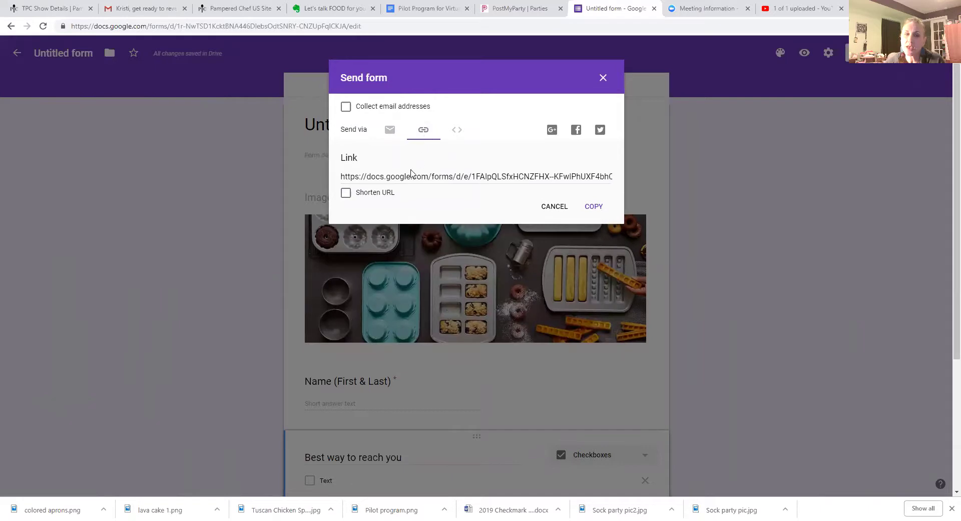
{"action": "left_click", "coordinate": [346, 192]}
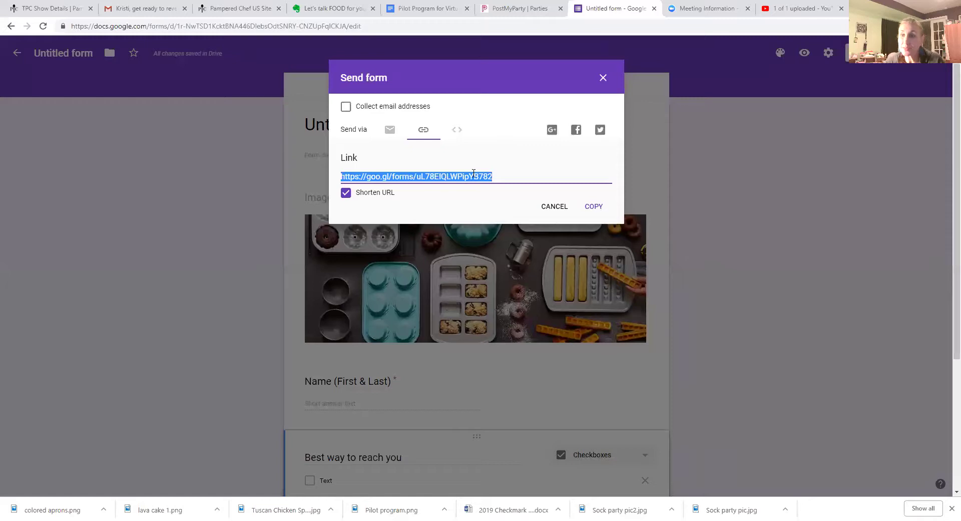
{"action": "left_click", "coordinate": [549, 210]}
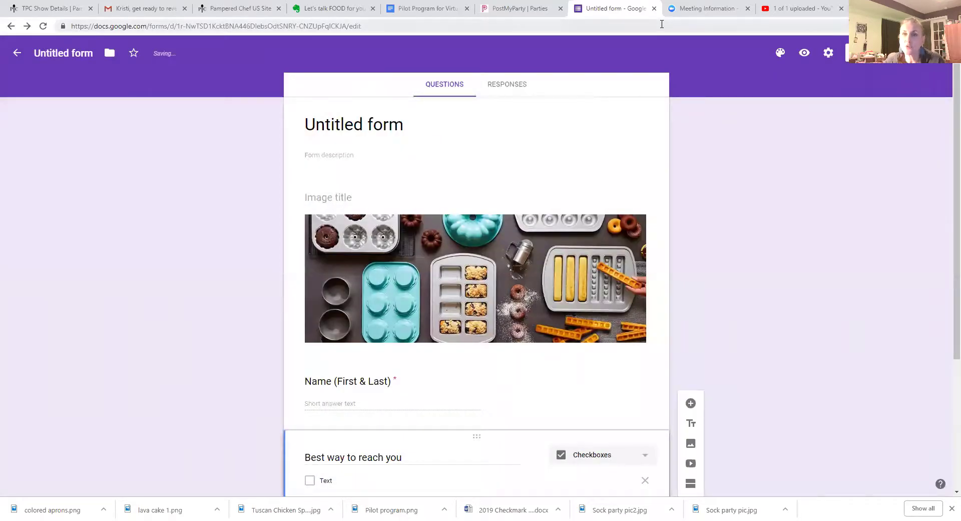
{"action": "left_click", "coordinate": [22, 55]}
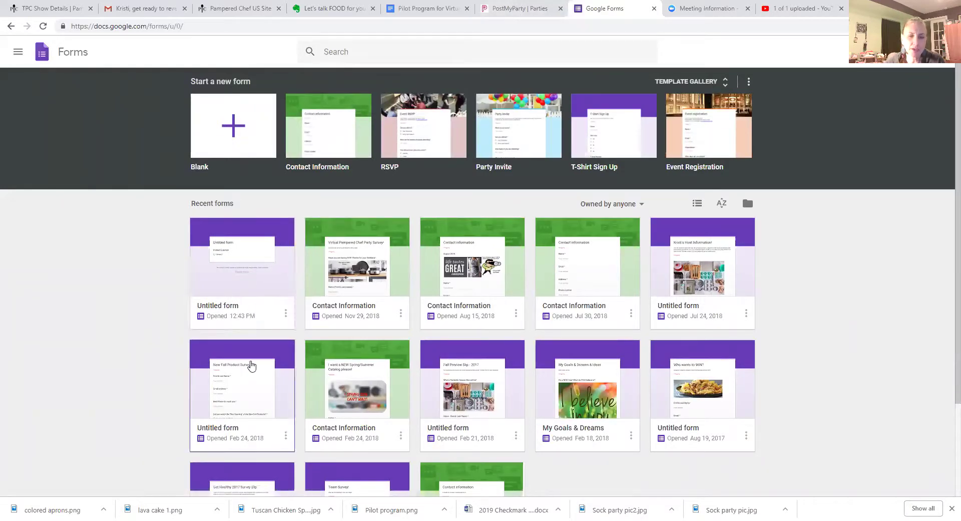
In PostMyParty, edit the first party and open its EXTRA ENTRY ALERT post from page 2
{"action": "left_click", "coordinate": [517, 12]}
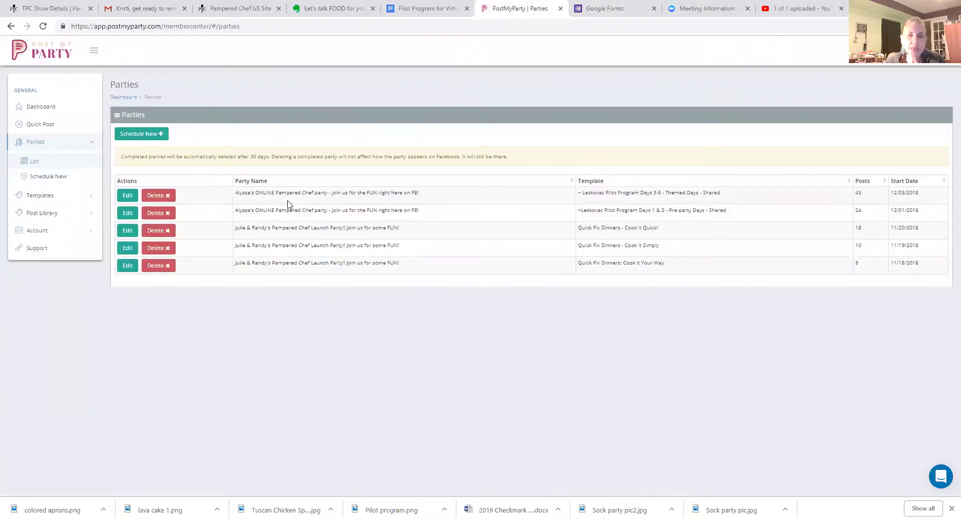
{"action": "left_click", "coordinate": [128, 196]}
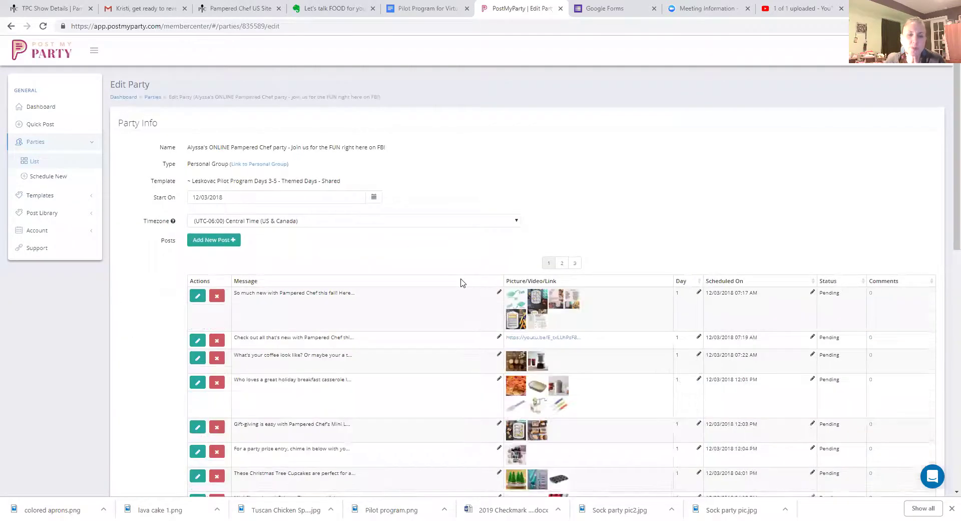
{"action": "scroll", "coordinate": [461, 283], "scroll_direction": "down", "scroll_amount": 7}
{"action": "scroll", "coordinate": [568, 306], "scroll_direction": "down", "scroll_amount": 3}
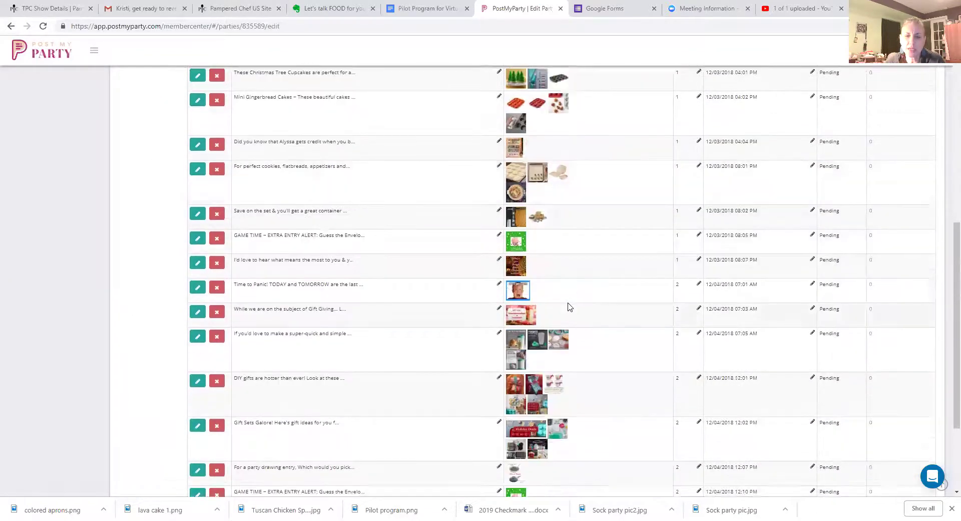
{"action": "scroll", "coordinate": [568, 306], "scroll_direction": "down", "scroll_amount": 3}
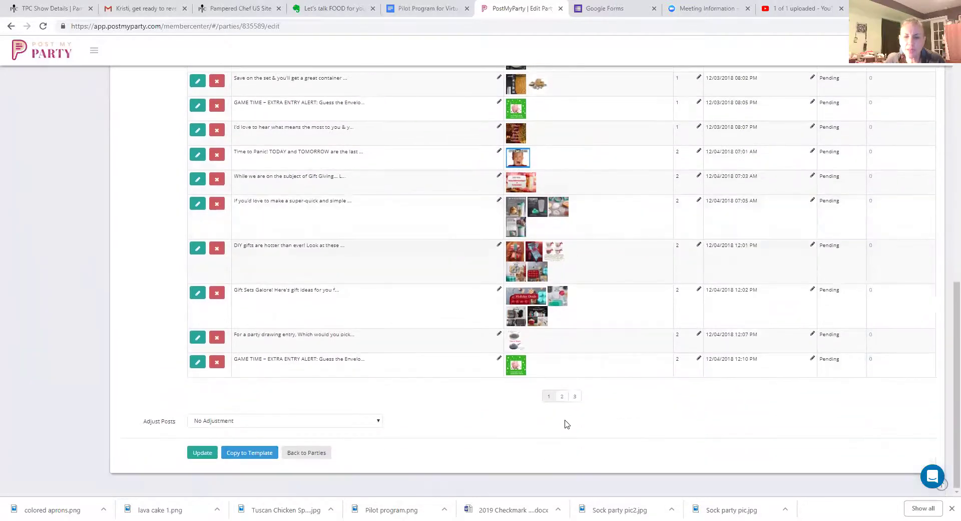
{"action": "left_click", "coordinate": [562, 397]}
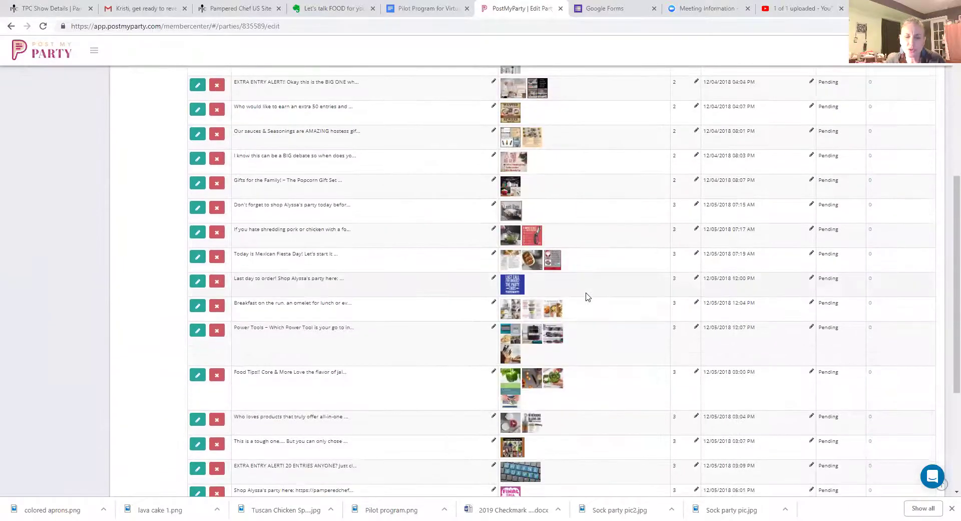
{"action": "scroll", "coordinate": [587, 296], "scroll_direction": "down", "scroll_amount": 3}
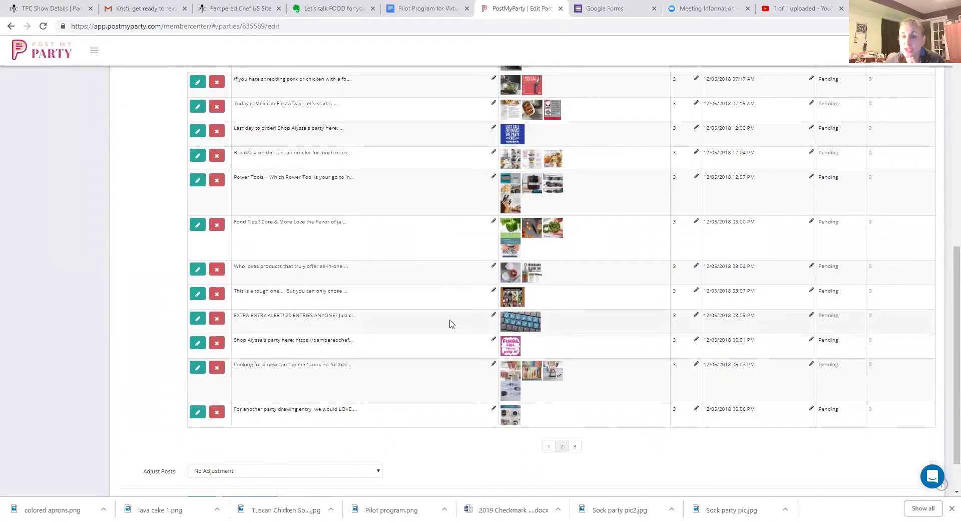
{"action": "left_click", "coordinate": [199, 321]}
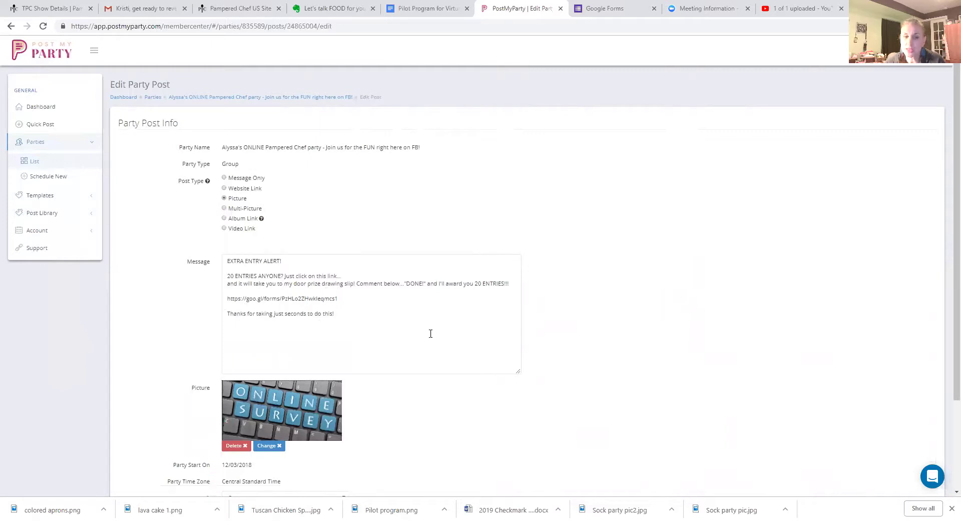
{"action": "scroll", "coordinate": [430, 333], "scroll_direction": "down", "scroll_amount": 1}
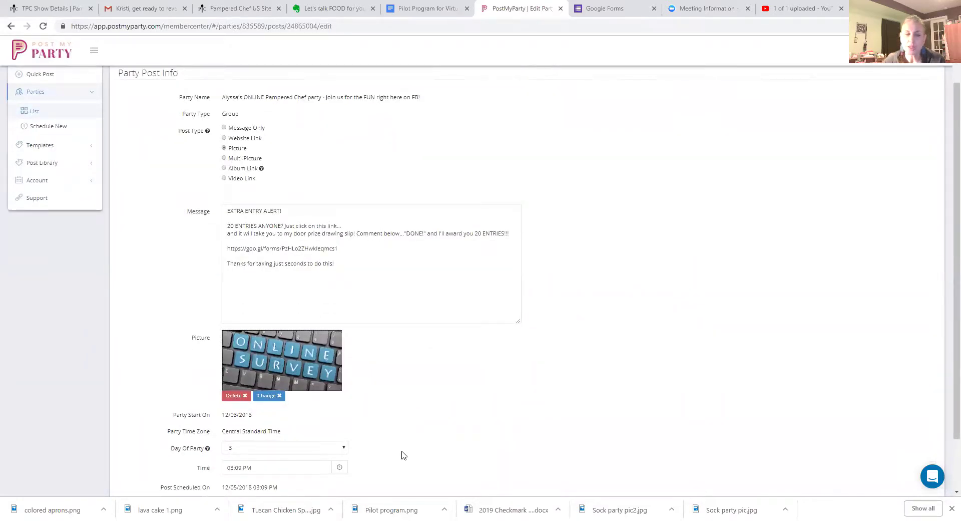